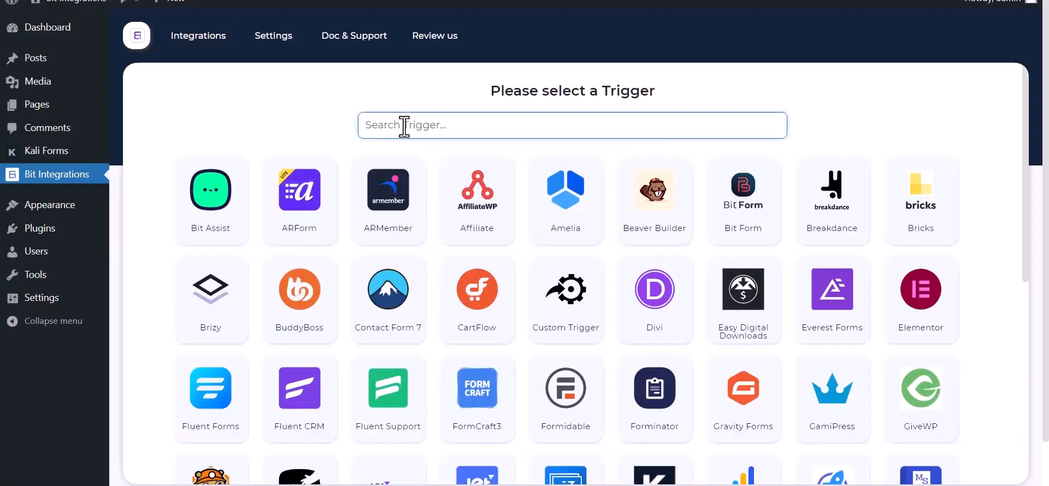
Find Kali Forms among the available triggers and select it as the integration's trigger.
text(ka)
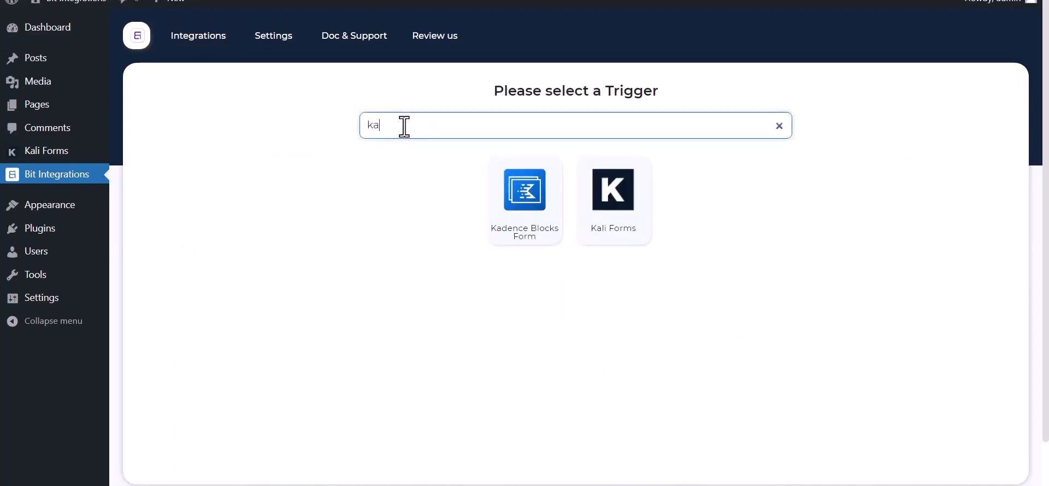
click(623, 225)
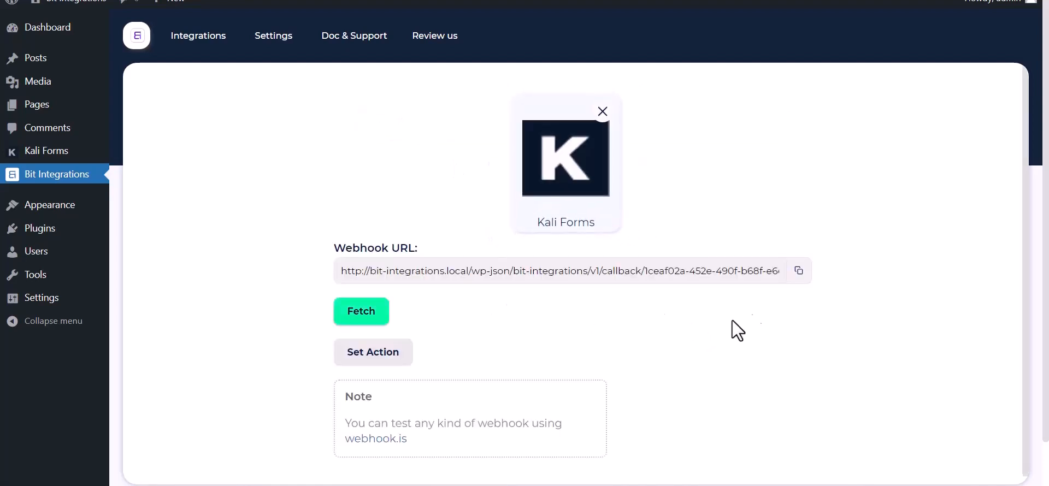
Copy the Kali Forms trigger's webhook URL and start fetching the webhook response.
click(796, 277)
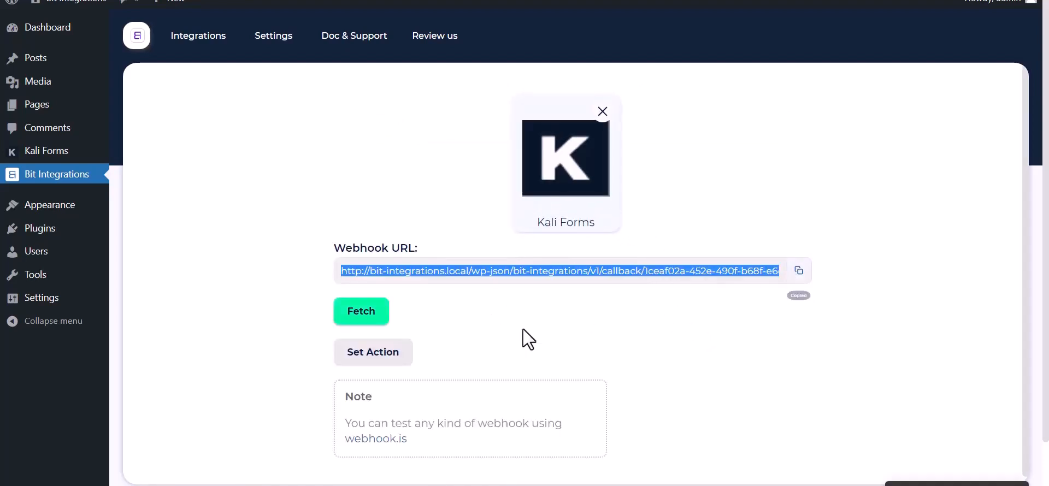
click(349, 320)
scroll(481, 318, down, 1)
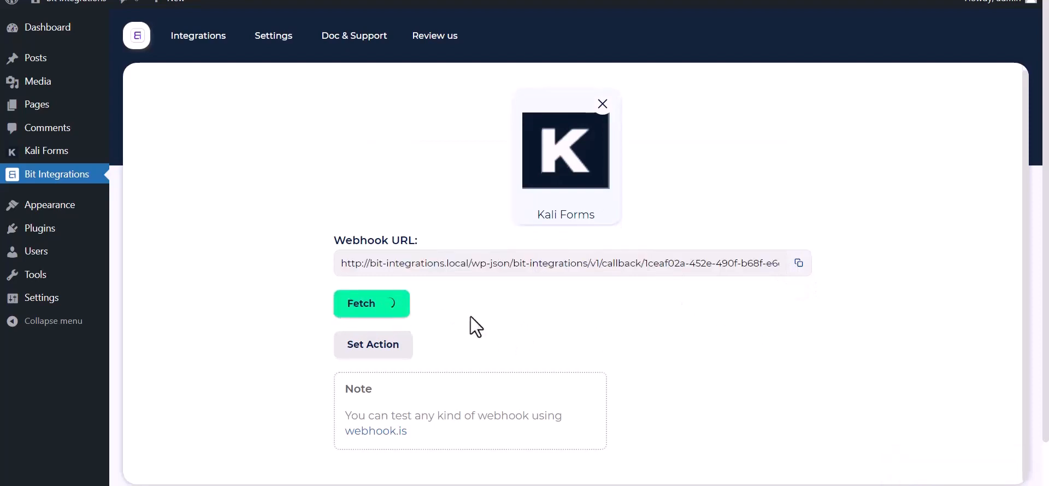
Switch to Kali Forms and open the webhook settings of the Contact form.
key(ctrl+Tab)
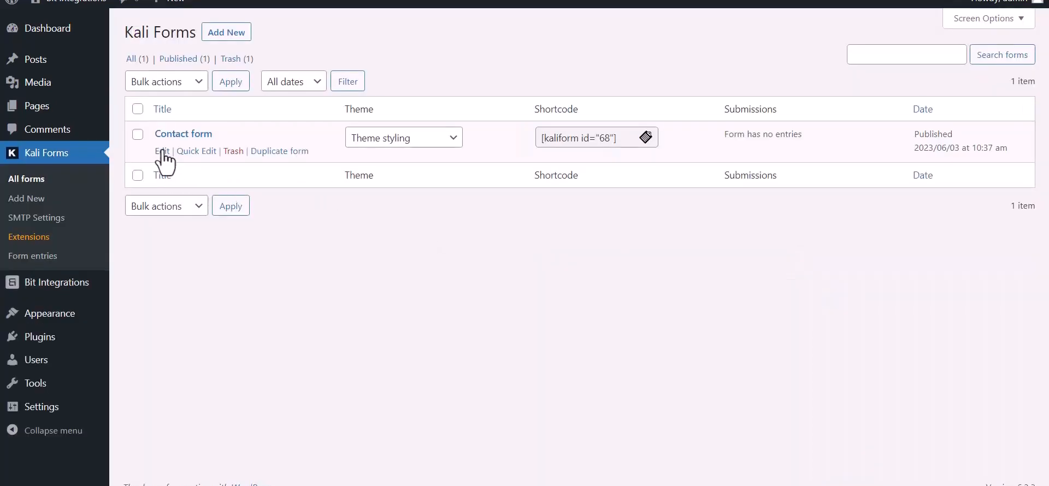
click(163, 151)
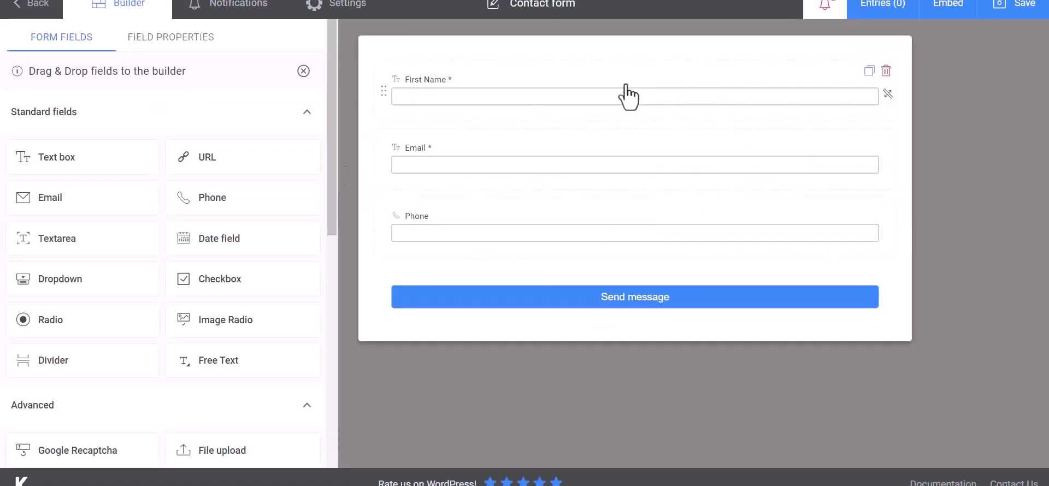
click(355, 10)
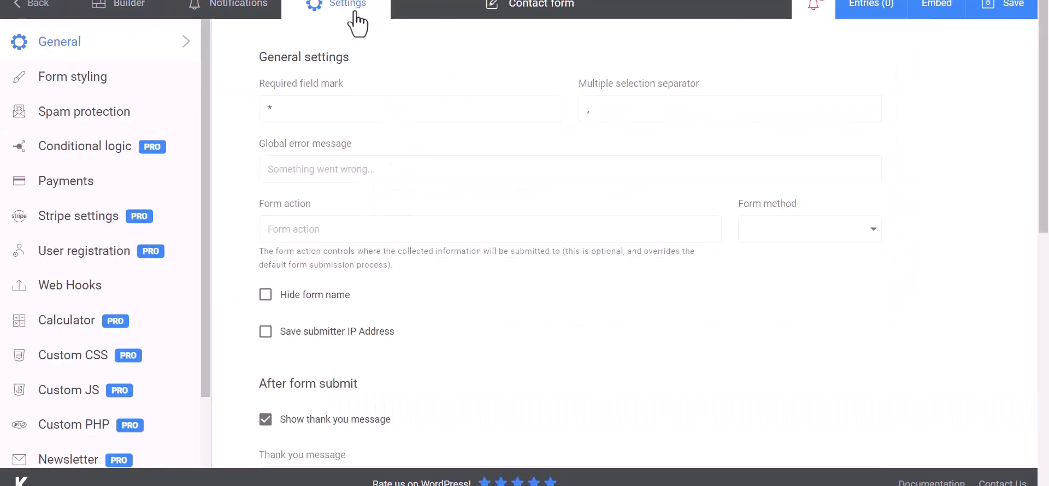
click(49, 292)
Create a webhook named Bit Integrations for the Contact form.
click(330, 110)
text(Bit Integrat)
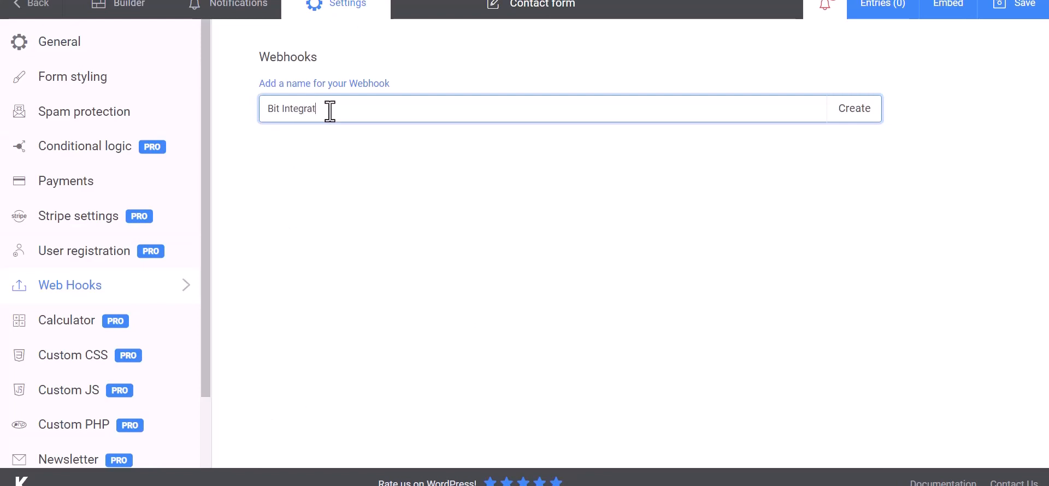
text(ions)
click(855, 116)
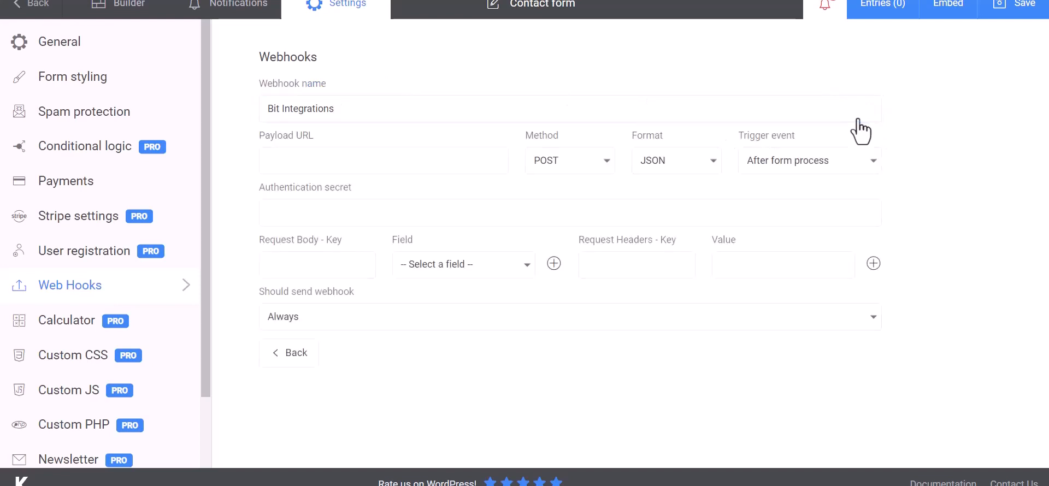
Paste the copied webhook URL as the payload URL and map the First Name field to the request body key Name.
click(330, 160)
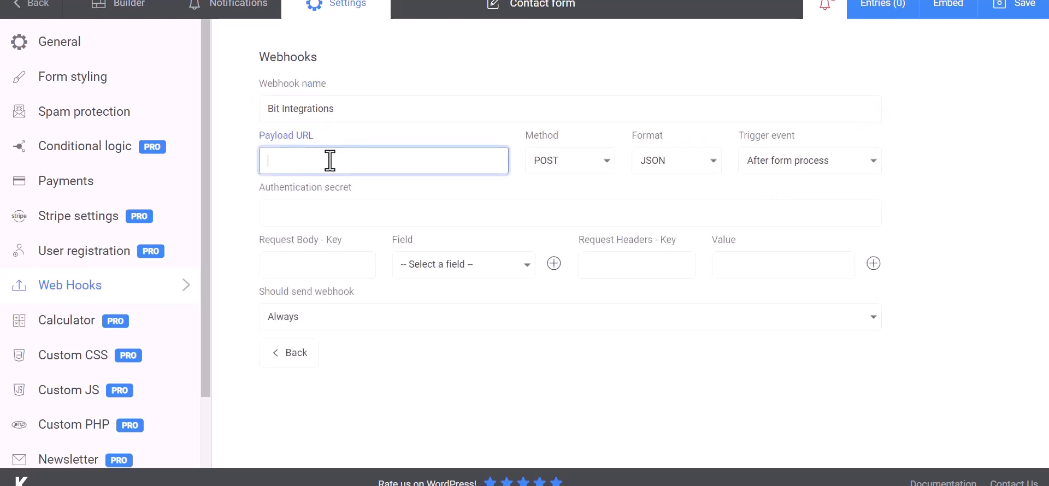
key(ctrl+v)
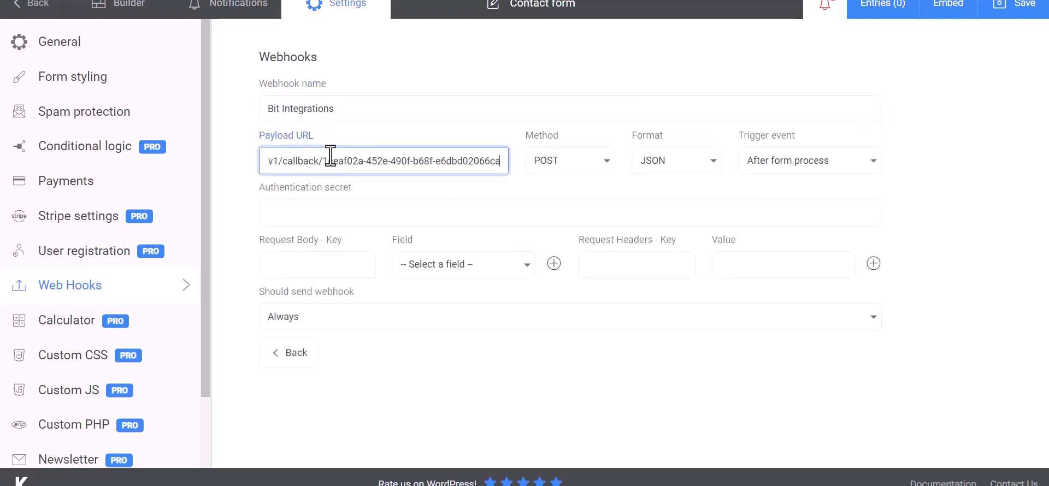
click(327, 267)
click(413, 270)
click(444, 291)
click(348, 267)
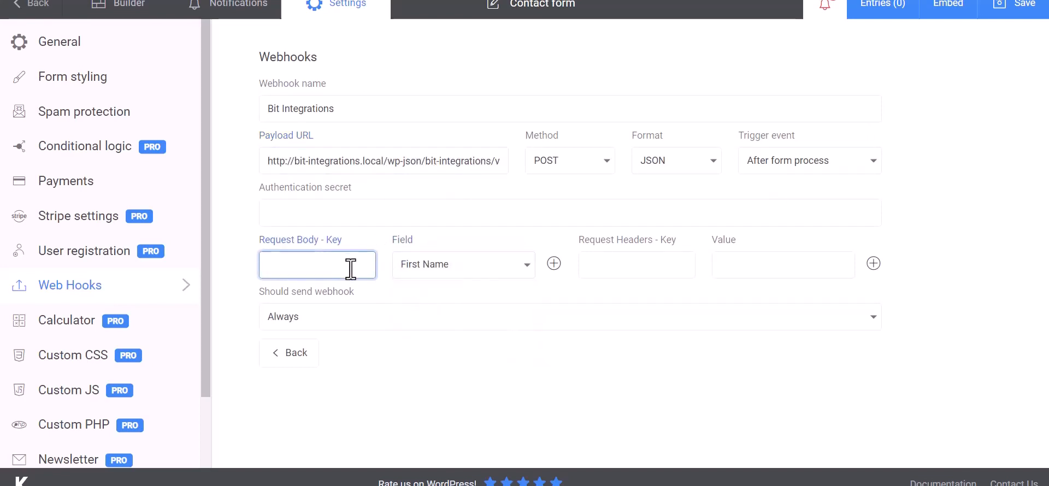
Add a second request body entry that maps the Email field to the key Email.
click(554, 263)
click(454, 302)
click(420, 349)
click(350, 301)
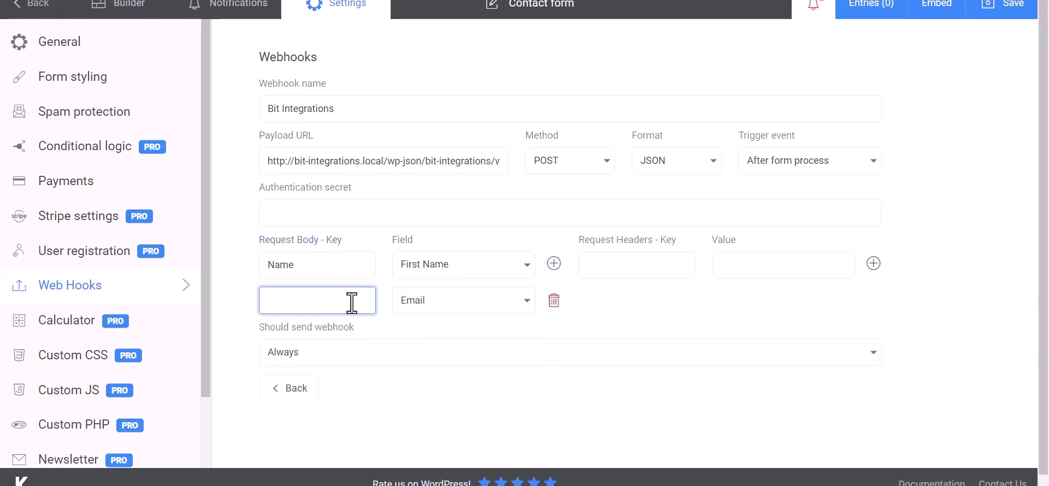
text(Email)
Add a third request body entry that maps the Phone field to the key Phone.
click(554, 263)
click(461, 344)
click(429, 409)
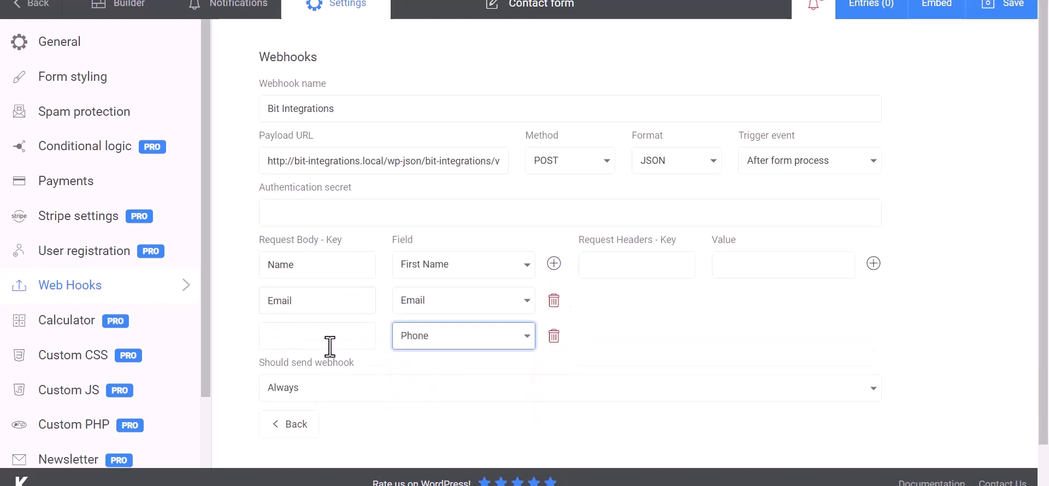
click(330, 345)
text(Phone)
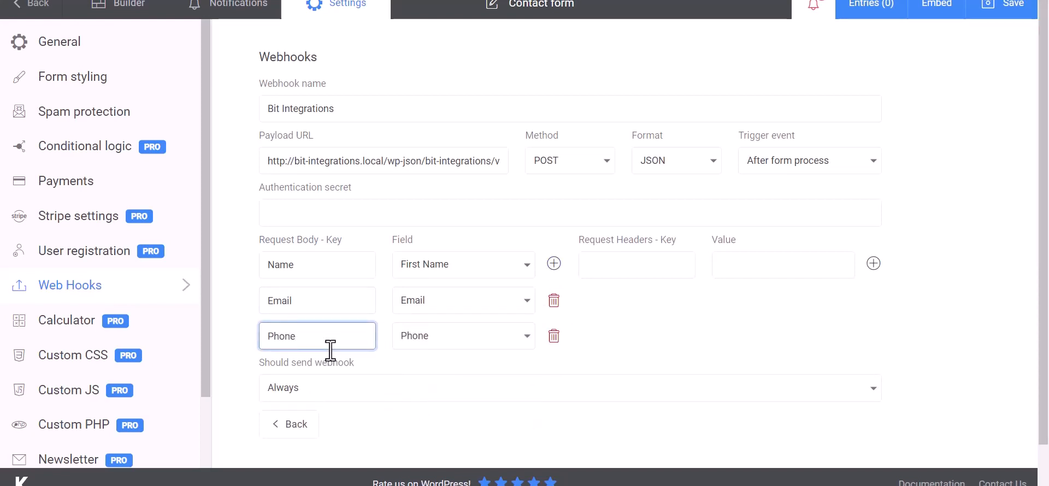
Save the Contact form with its new webhook configuration.
click(700, 313)
scroll(660, 311, down, 2)
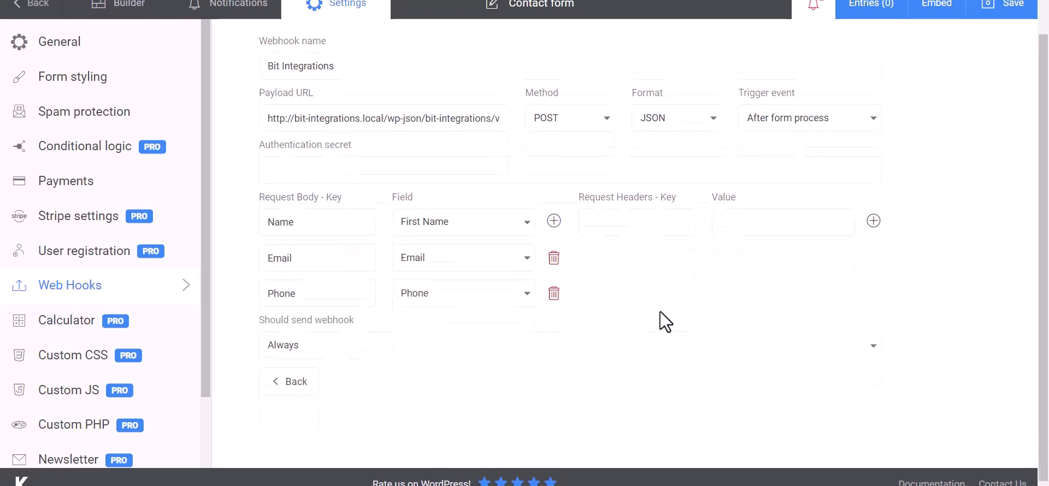
click(1007, 9)
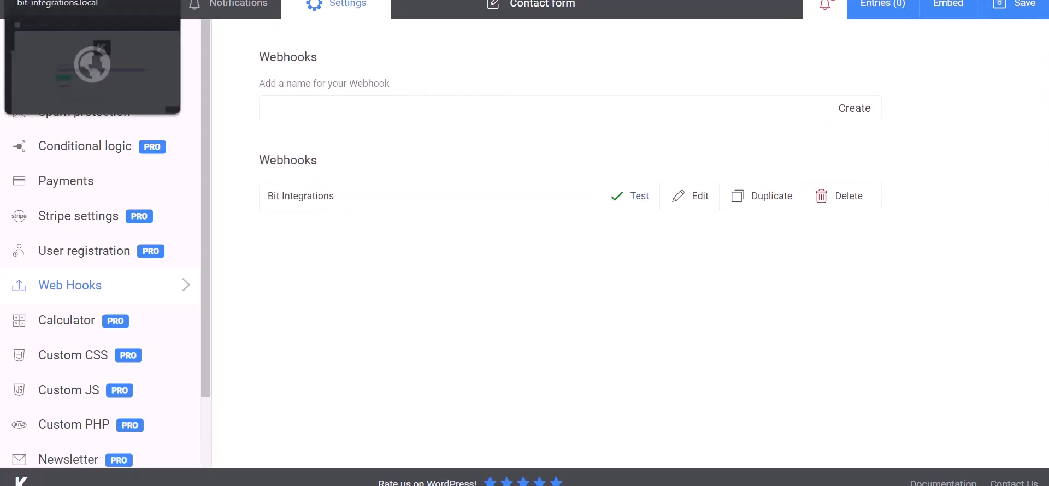
Return to Bit Integrations, review the fetched Kali Forms response and set Notion as the action.
click(82, 1)
scroll(534, 399, down, 10)
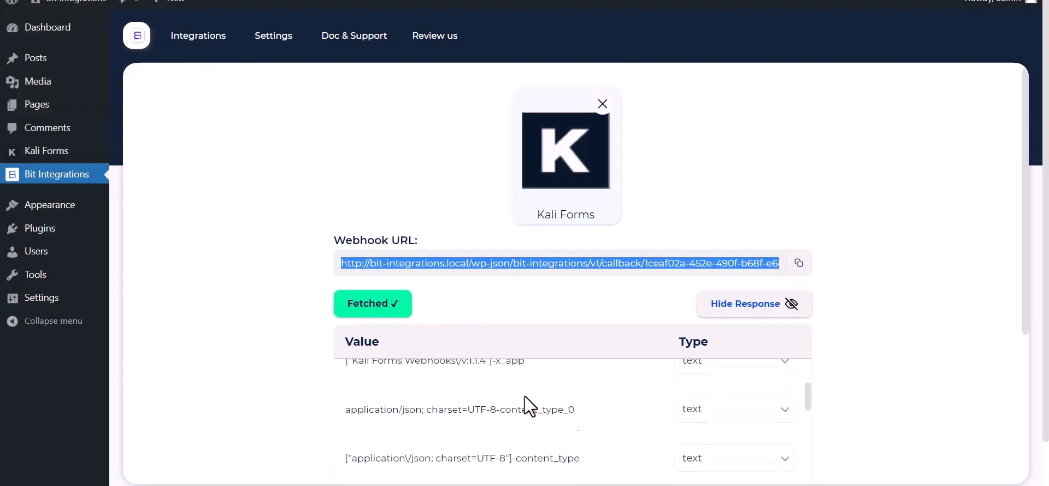
scroll(459, 441, down, 3)
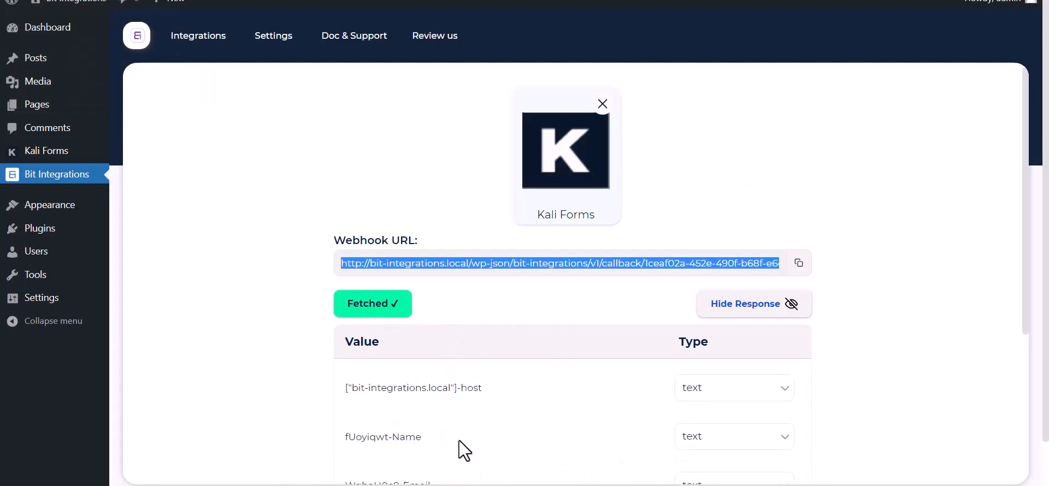
scroll(253, 377, down, 5)
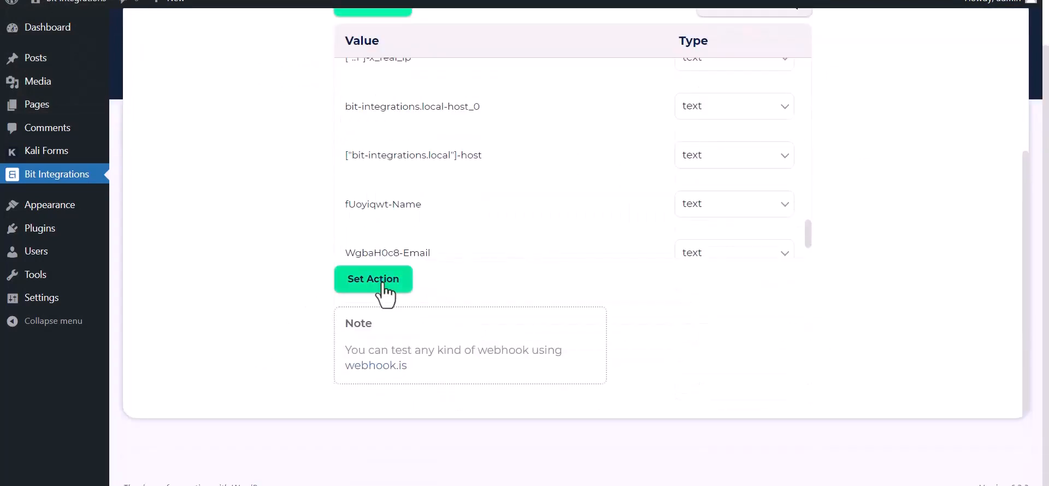
click(383, 289)
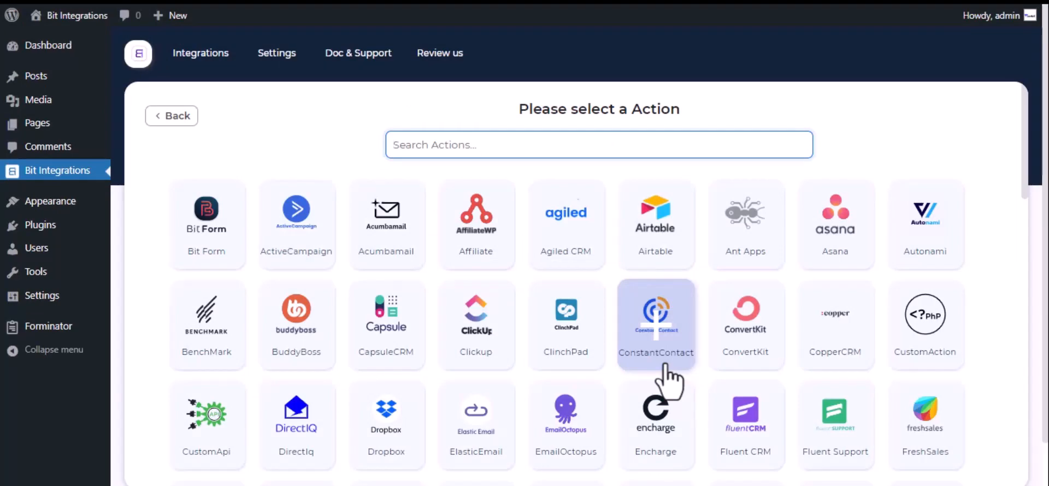
text(notion)
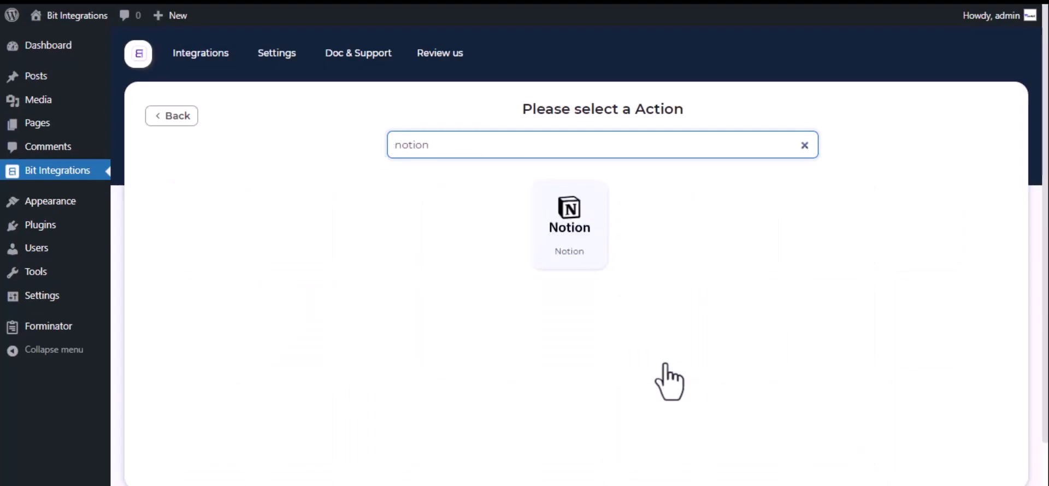
click(579, 217)
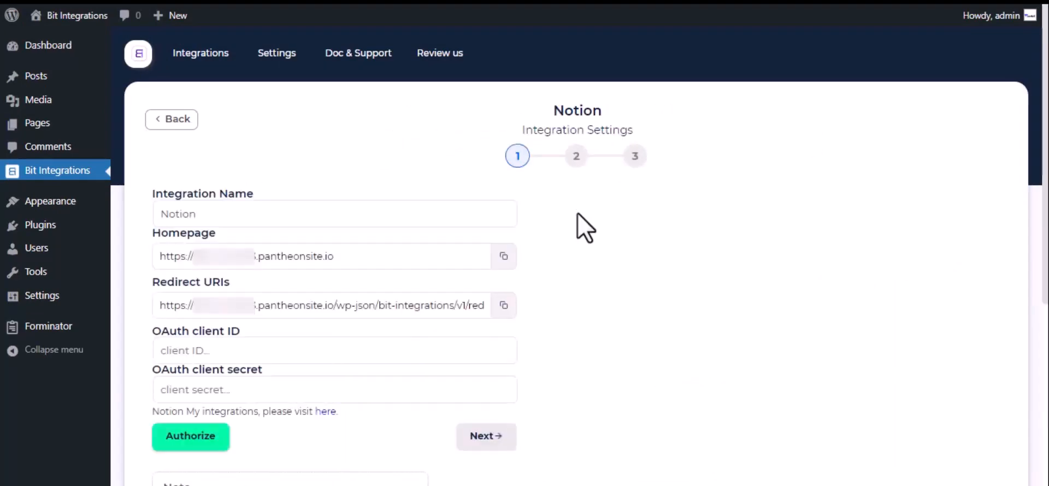
Open Notion's My integrations page and create a new integration named For Bit Integrations.
click(215, 213)
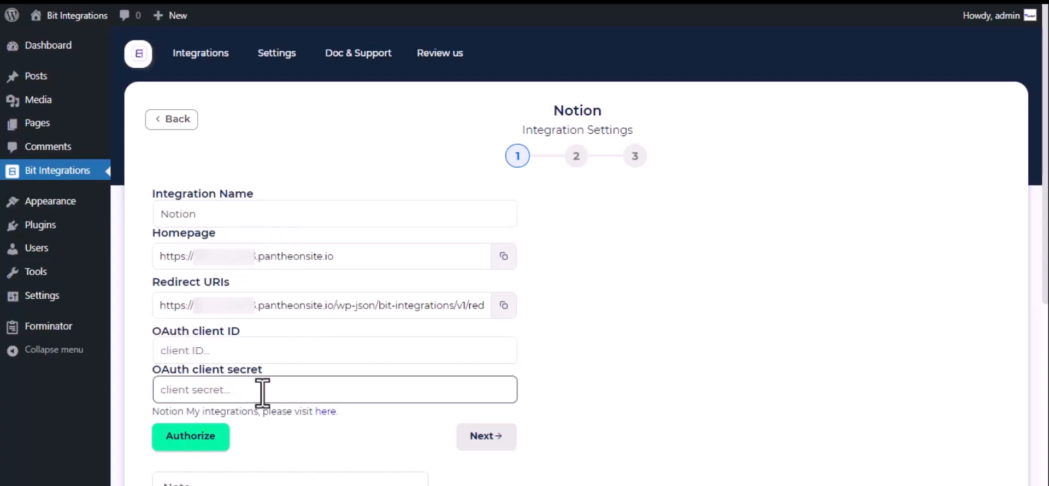
click(326, 411)
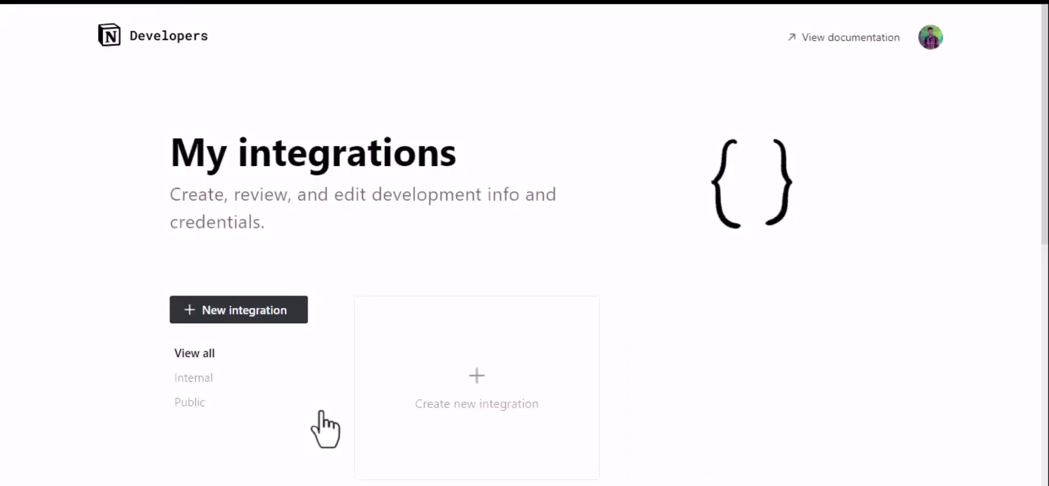
click(460, 383)
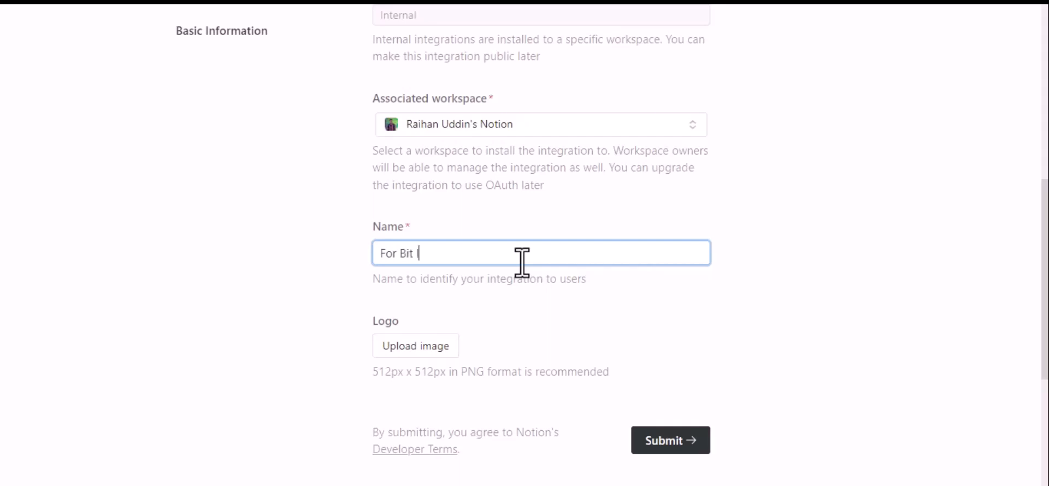
text(For Bit Integrations)
scroll(522, 262, down, 2)
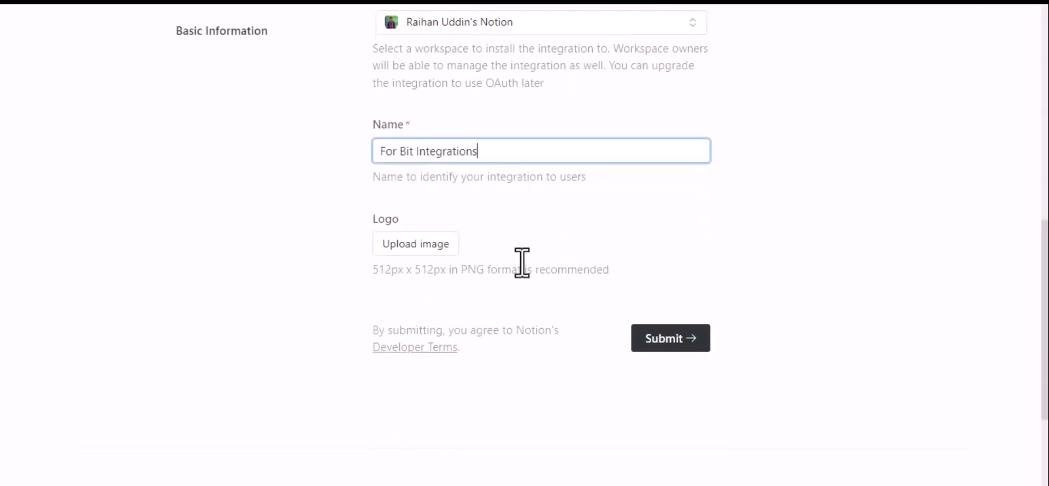
click(676, 338)
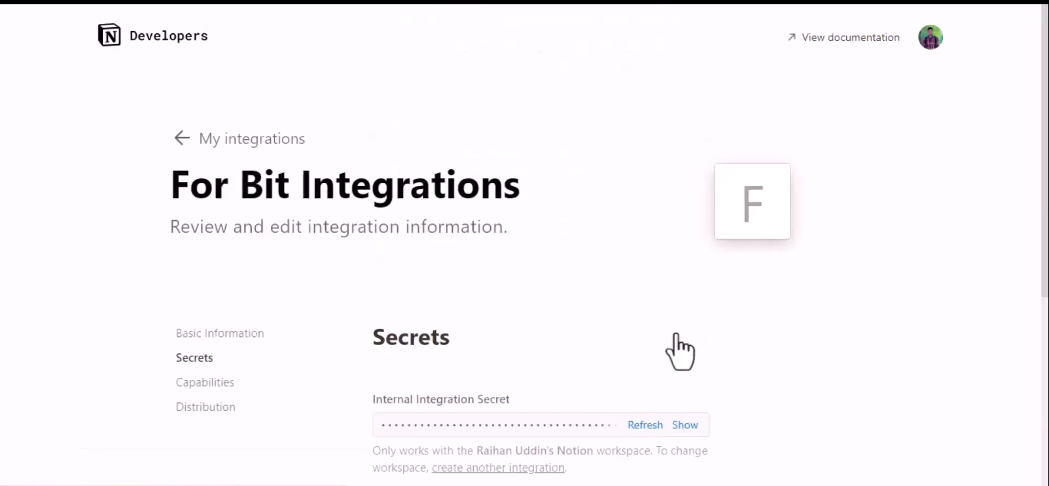
Make the Notion integration public in its distribution settings.
click(201, 411)
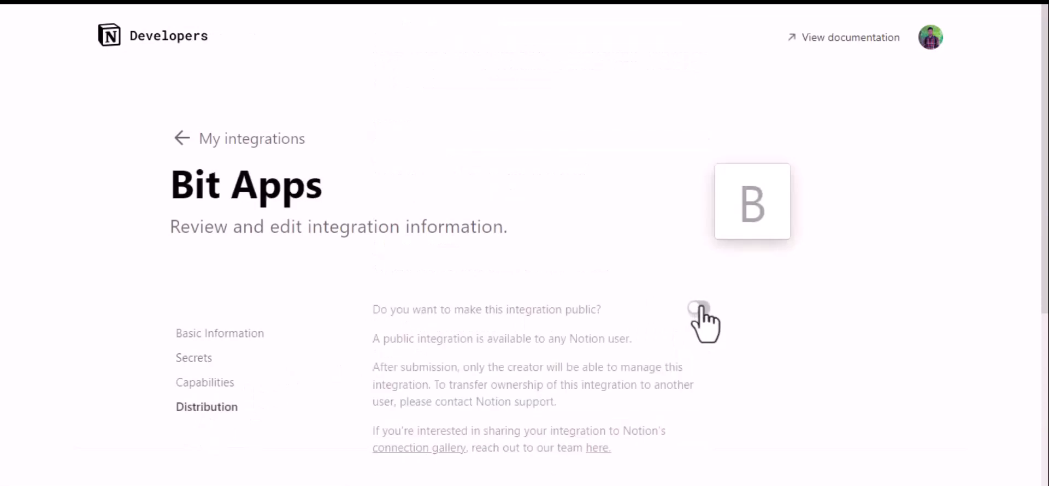
click(699, 309)
scroll(700, 309, down, 6)
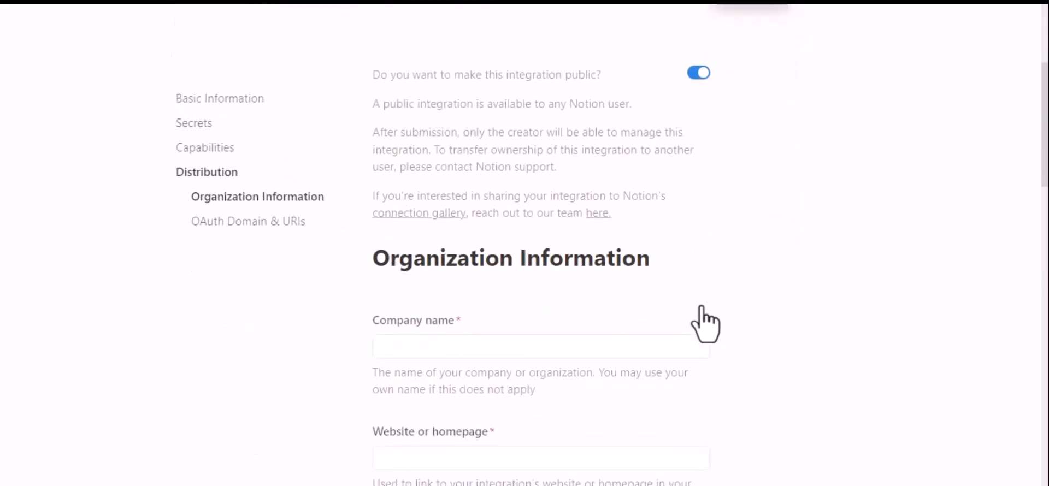
scroll(705, 322, down, 2)
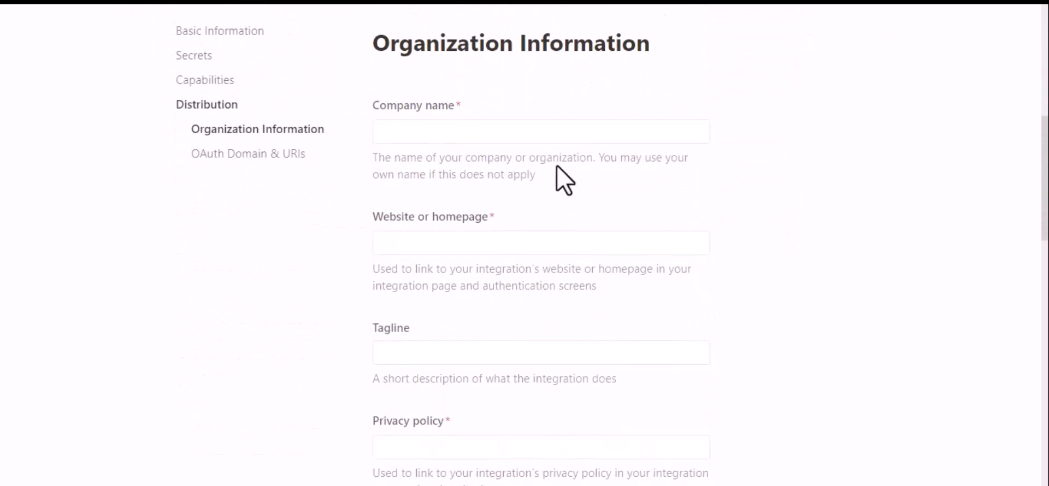
click(487, 131)
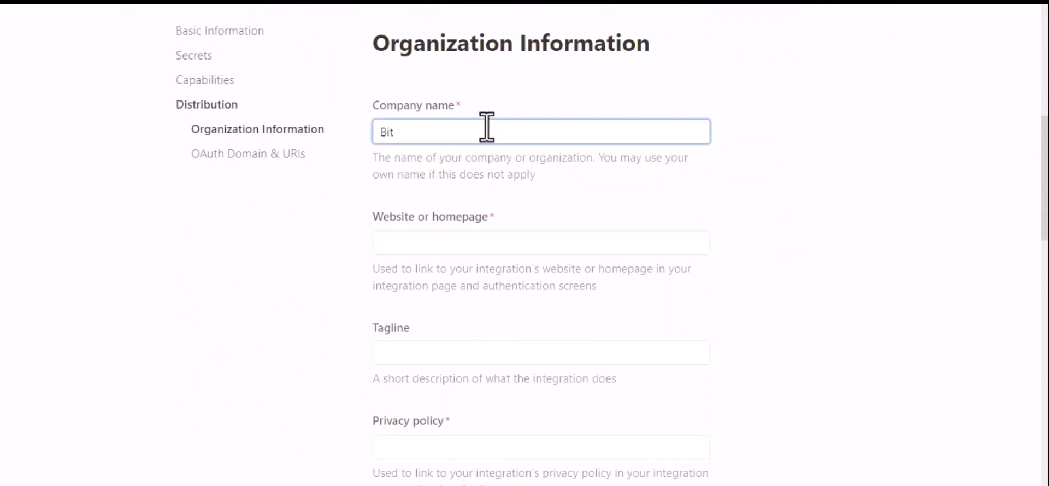
text(Bit Appd)
click(439, 242)
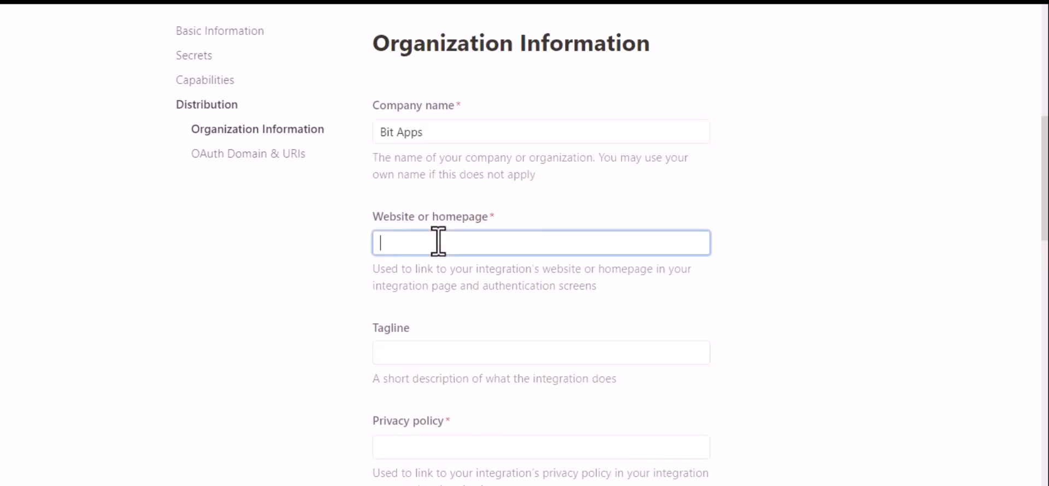
key(super+v)
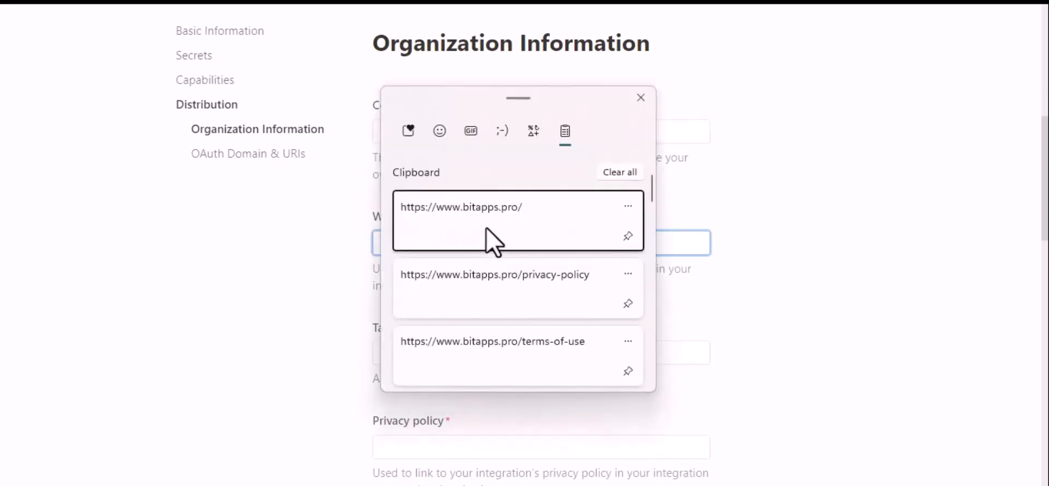
click(491, 235)
scroll(591, 338, down, 3)
scroll(546, 306, down, 1)
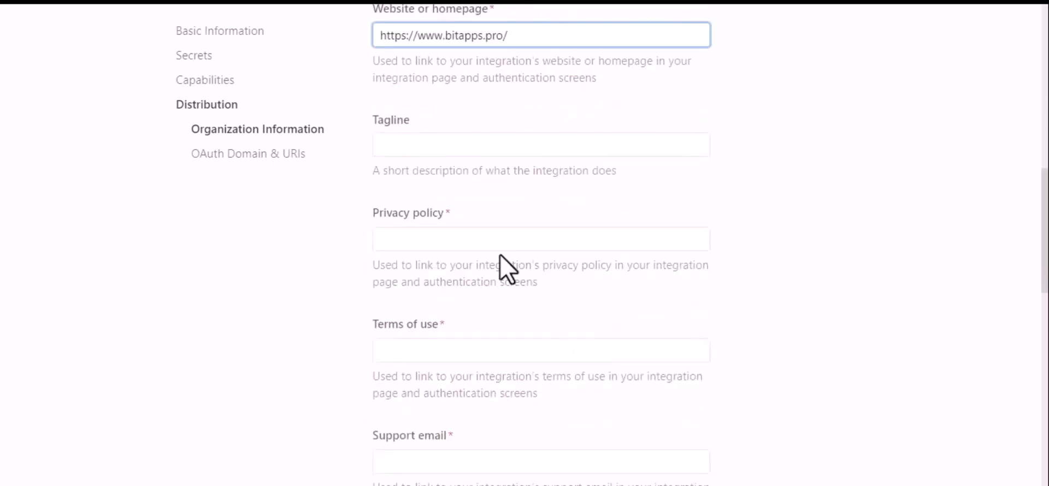
click(458, 237)
key(super+v)
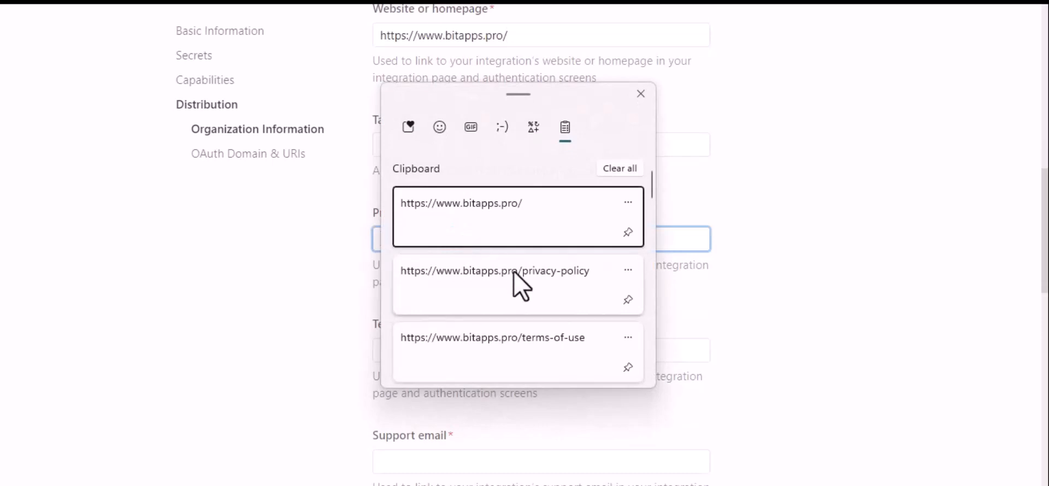
click(517, 297)
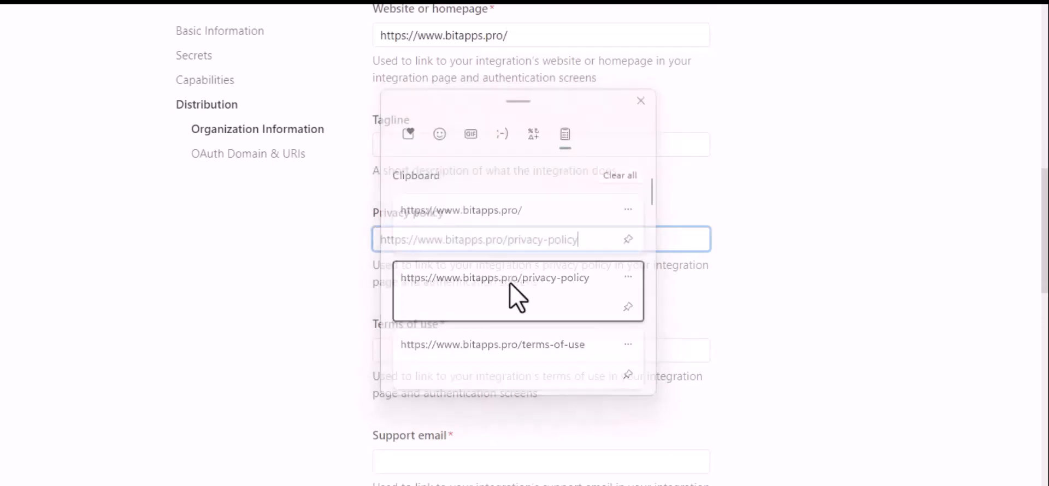
click(544, 347)
key(super+v)
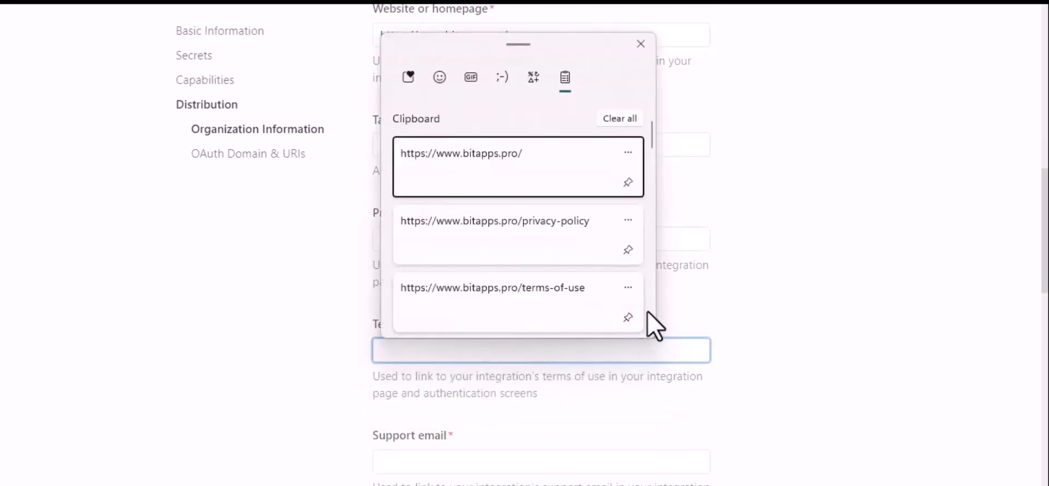
click(573, 312)
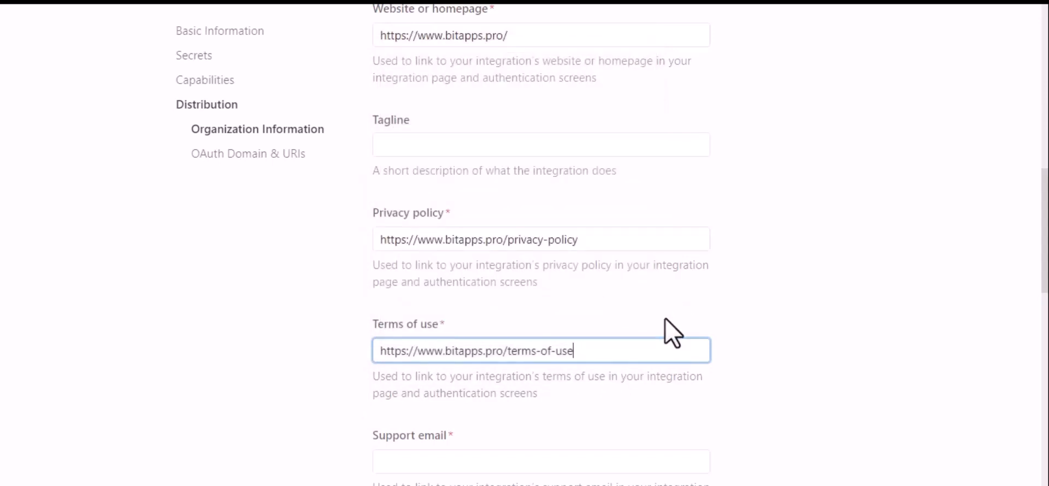
Enter the company's support email address in the organization information.
scroll(672, 333, down, 5)
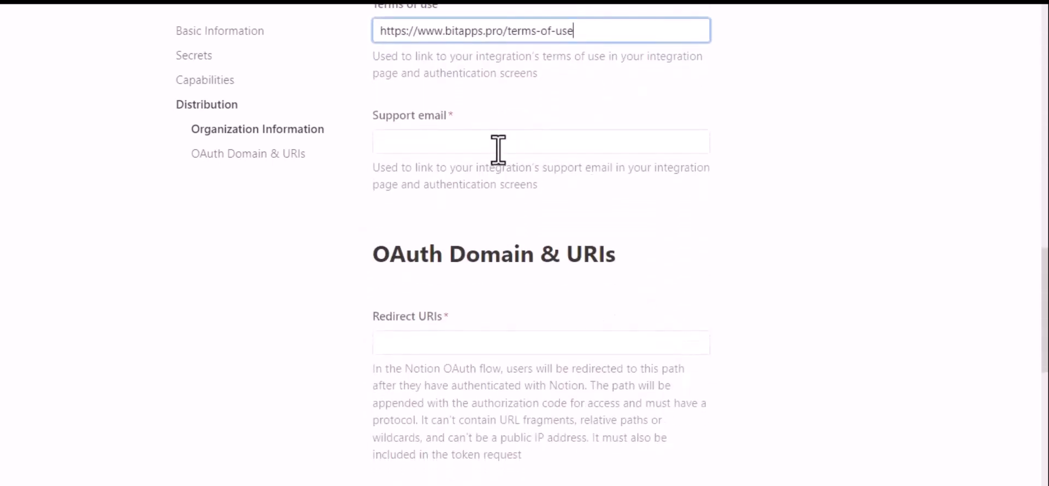
click(498, 146)
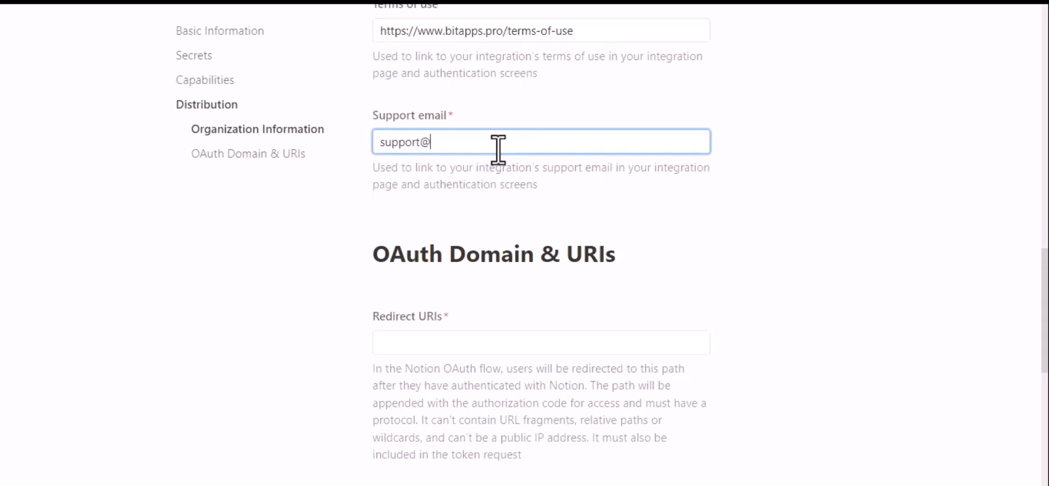
text(pps.pro)
click(492, 204)
scroll(495, 211, down, 2)
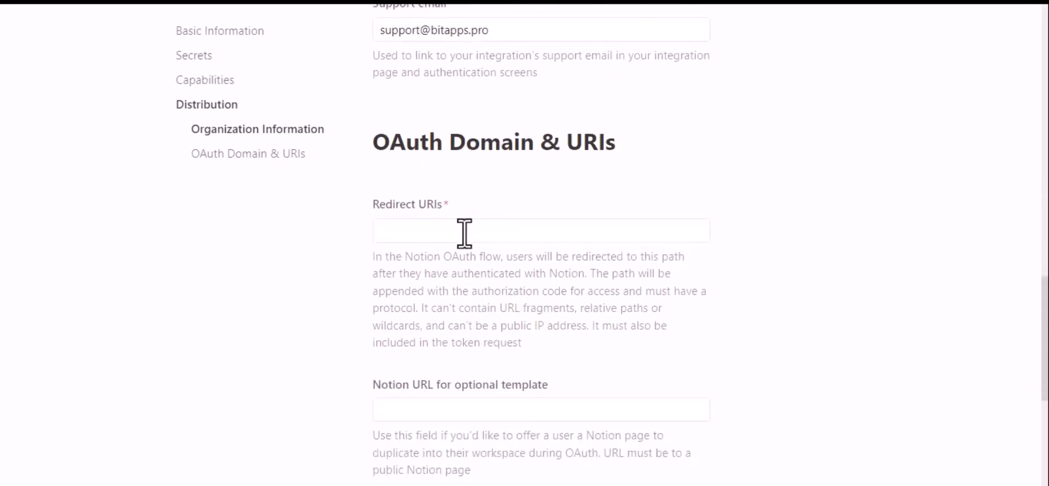
Copy the redirect URI from the Notion settings in Bit Integrations and add it to the Notion integration's Redirect URIs.
click(465, 233)
click(349, 1)
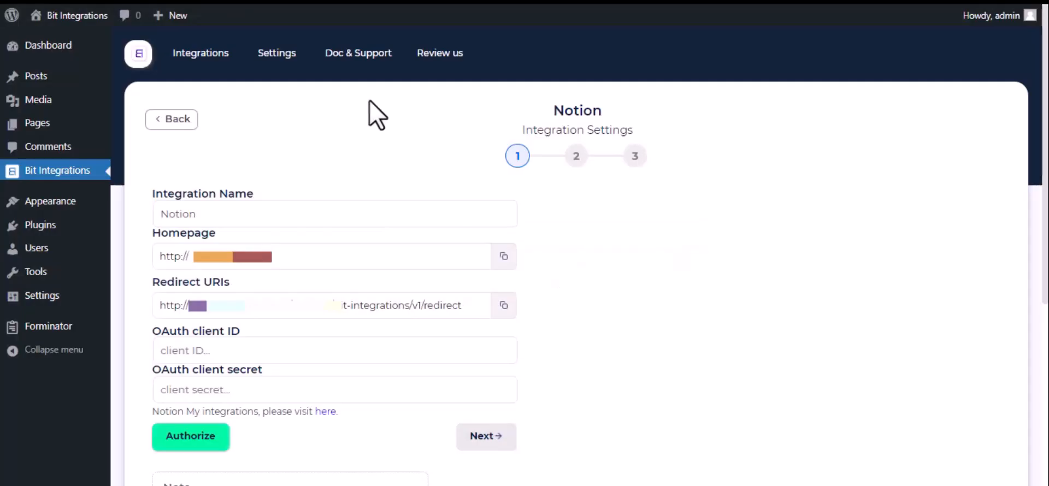
triple_click(408, 306)
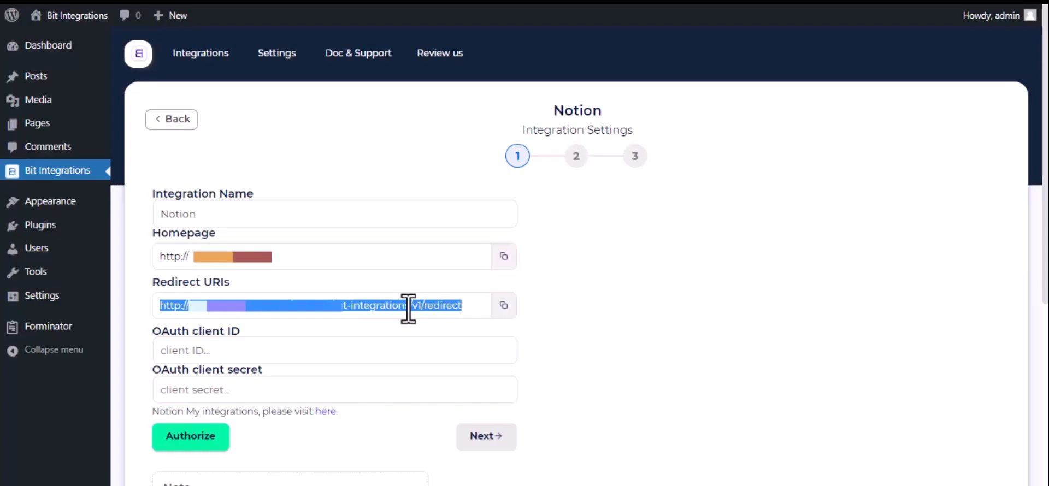
click(481, 1)
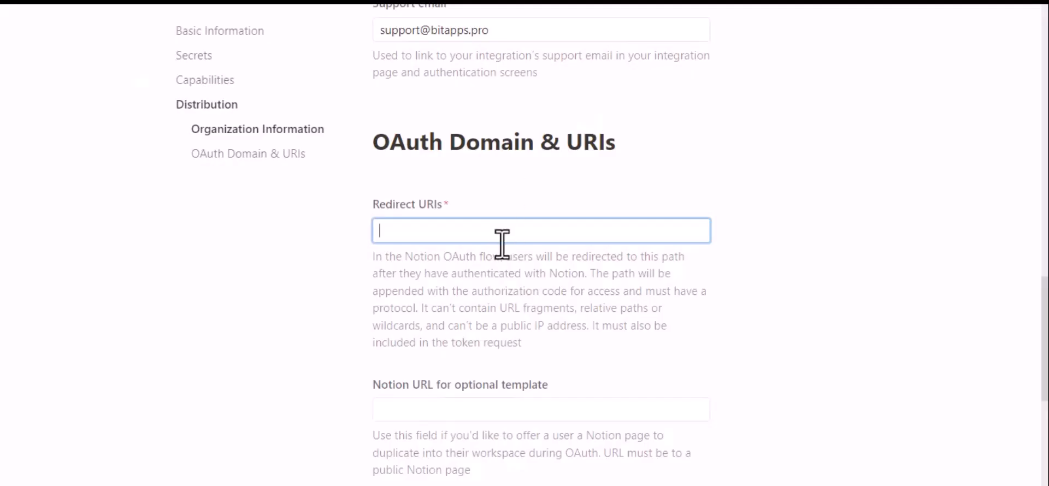
text(http://bit-integrations.local/wp-json/bit-integrations/v1/redirect)
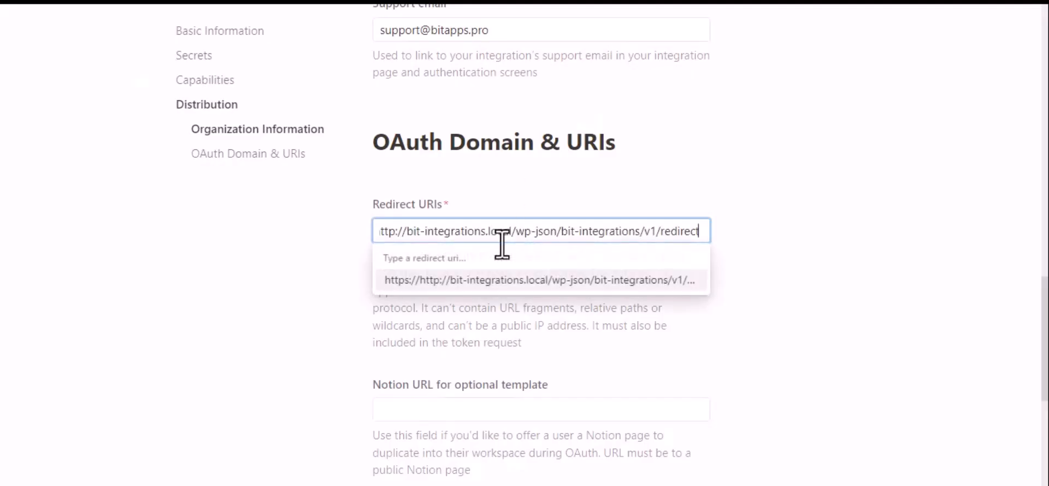
click(526, 281)
Submit the Notion integration's details and confirm switching it to a public integration.
scroll(528, 295, down, 4)
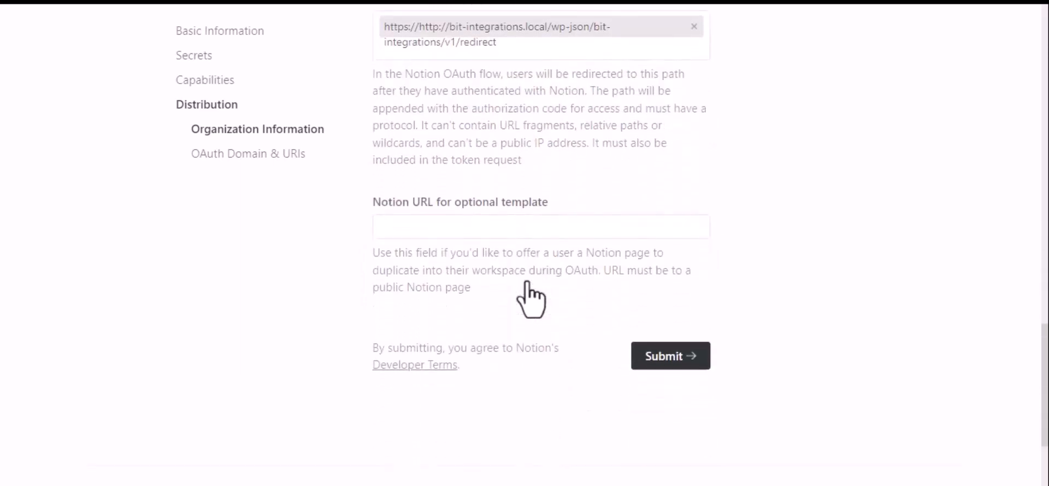
click(662, 342)
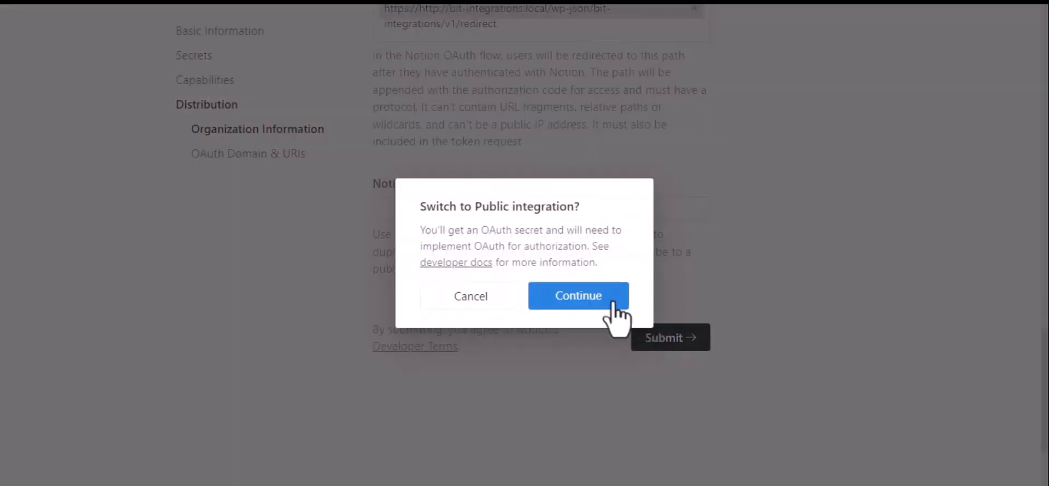
click(572, 309)
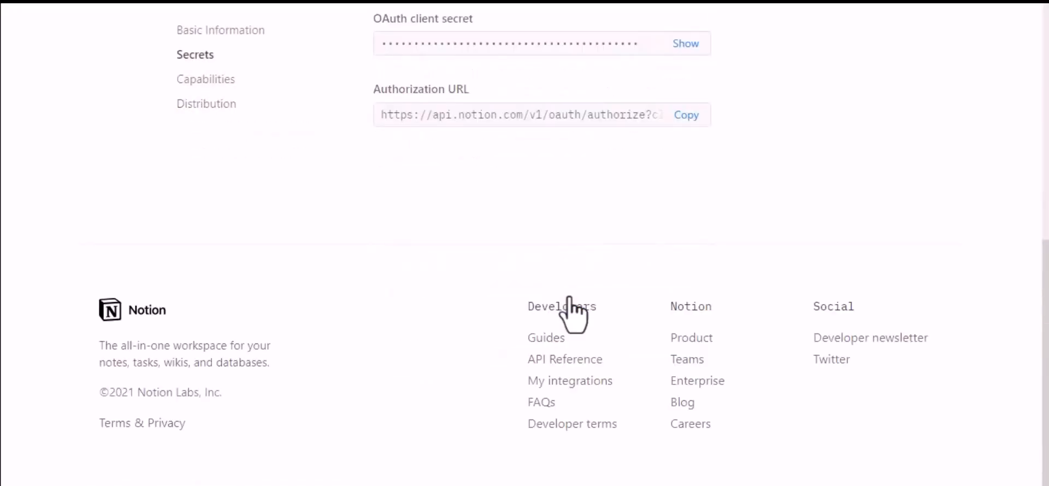
Copy the OAuth client ID from the Notion integration's secrets into the client ID field in Bit Integrations.
scroll(569, 299, up, 4)
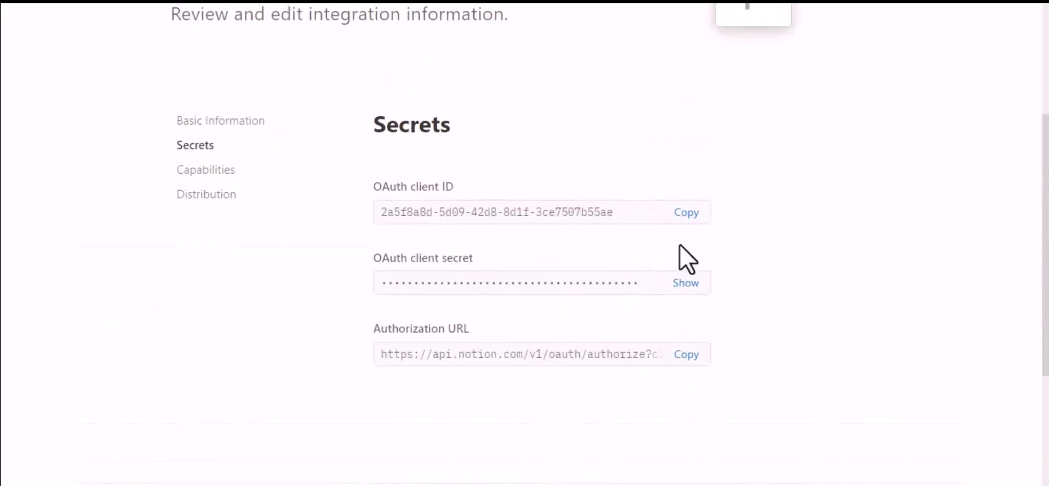
click(690, 214)
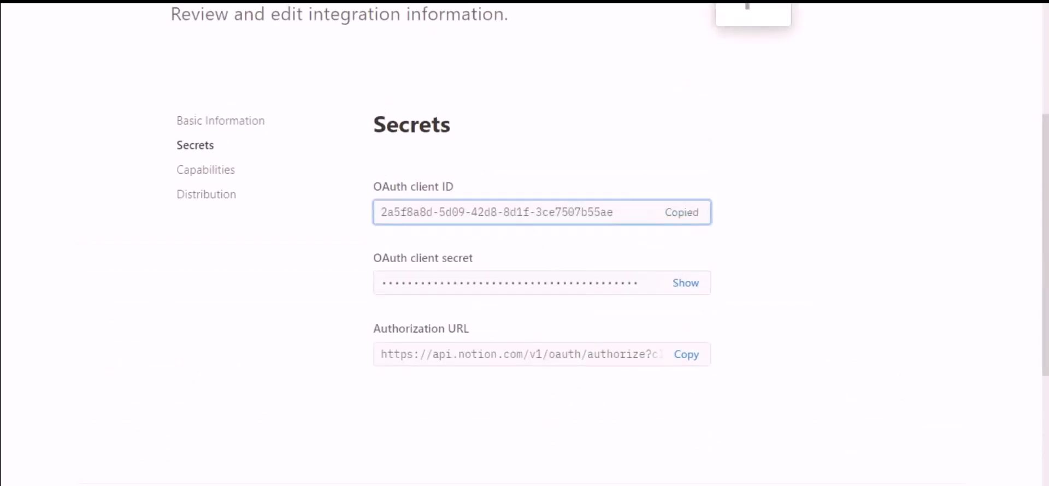
key(ctrl+shift+Tab)
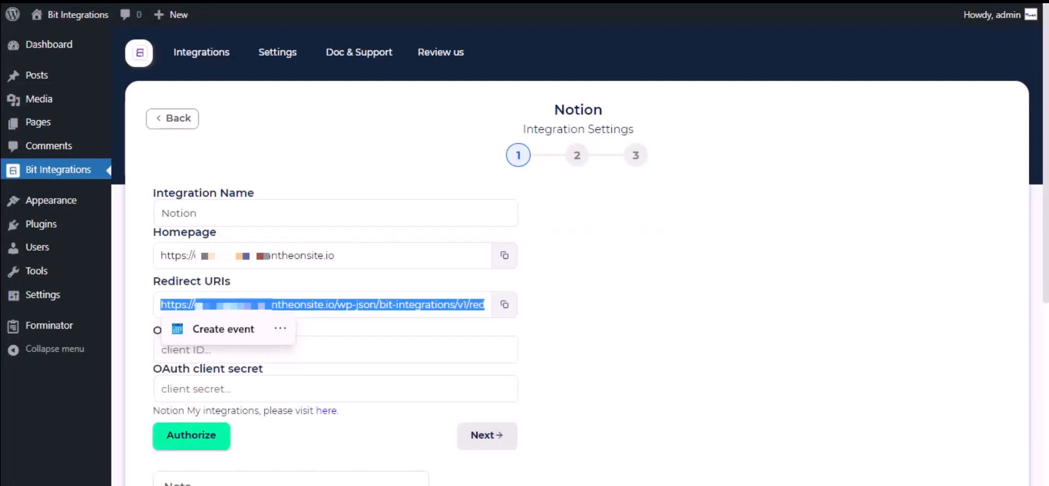
click(279, 351)
key(ctrl+v)
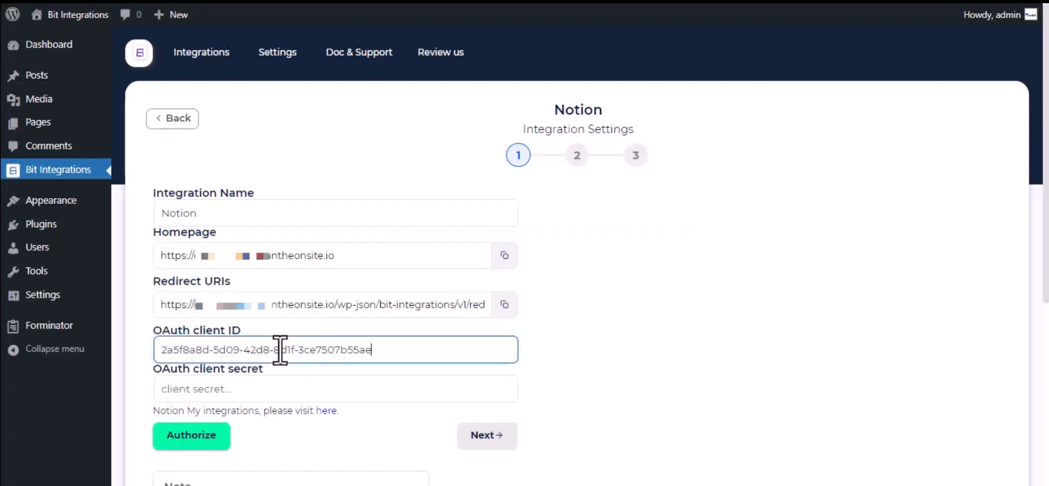
Reveal the OAuth client secret in Notion and copy it into the client secret field in Bit Integrations.
key(ctrl+Tab)
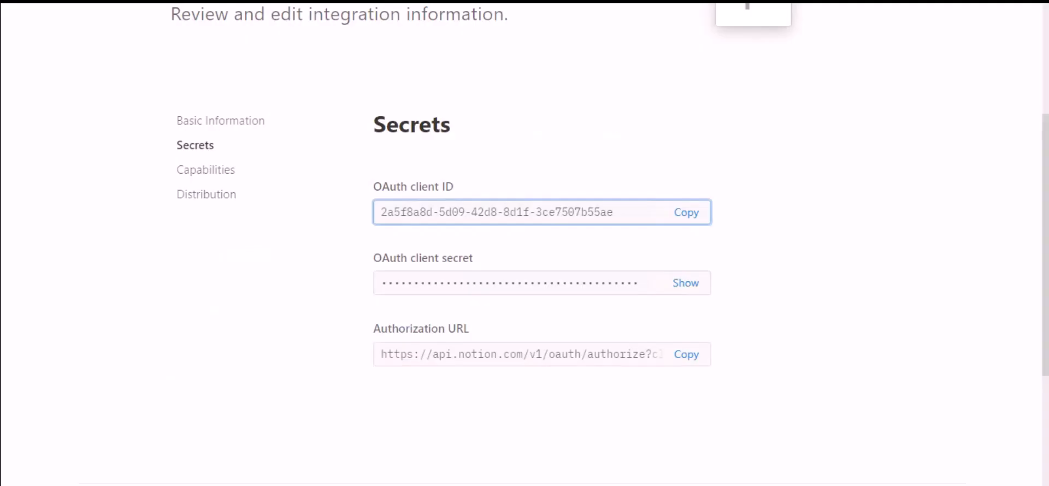
click(685, 283)
click(599, 290)
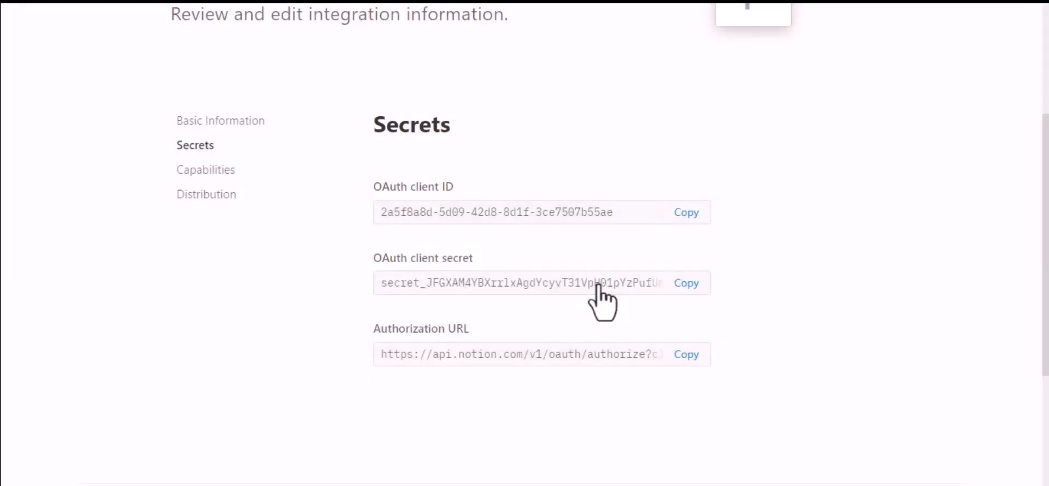
click(687, 286)
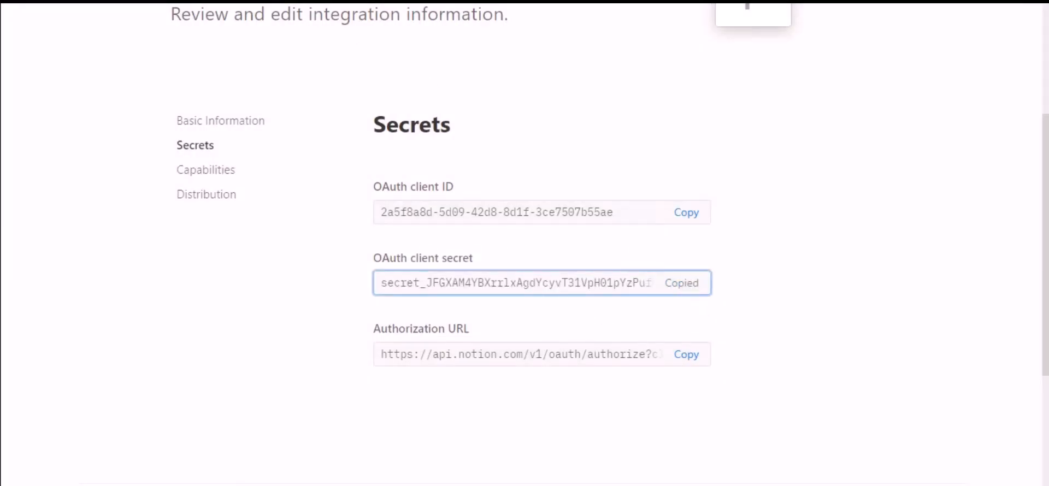
key(ctrl+Tab)
click(285, 389)
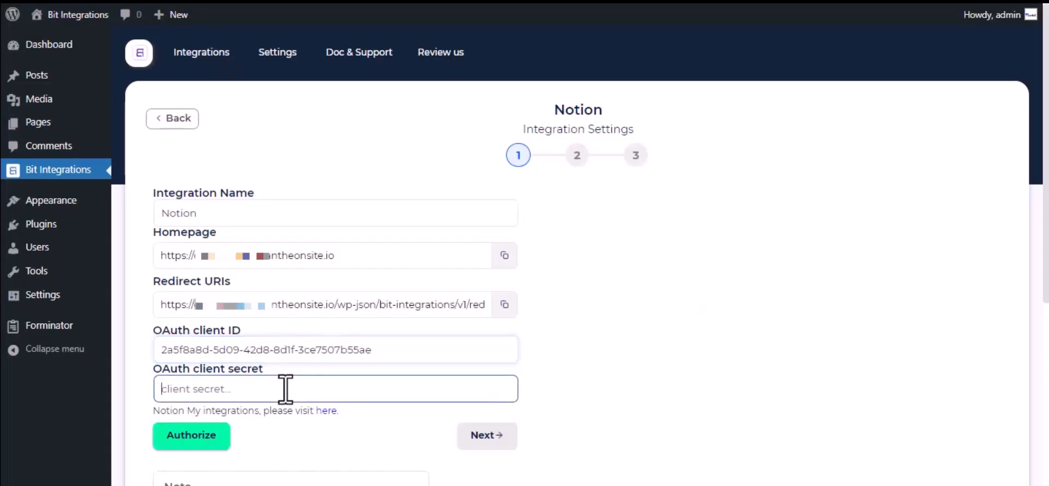
key(ctrl+v)
Authorize the Notion connection, allowing For Bit Integrations to access the Journal page.
scroll(285, 389, down, 3)
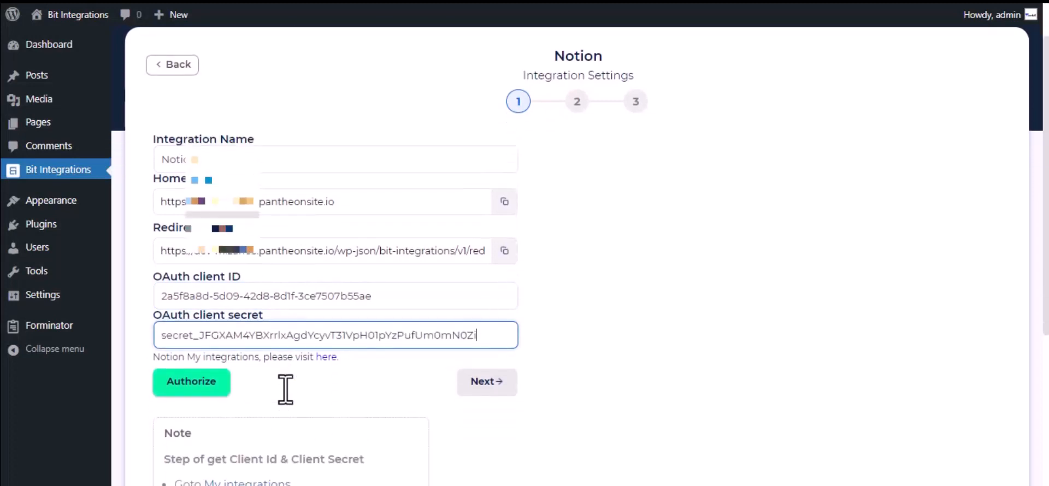
click(201, 342)
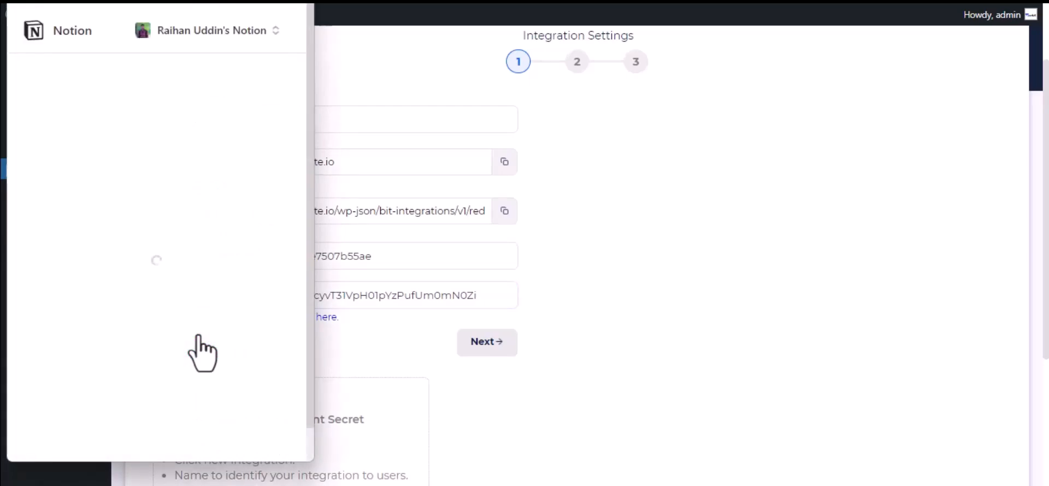
click(229, 396)
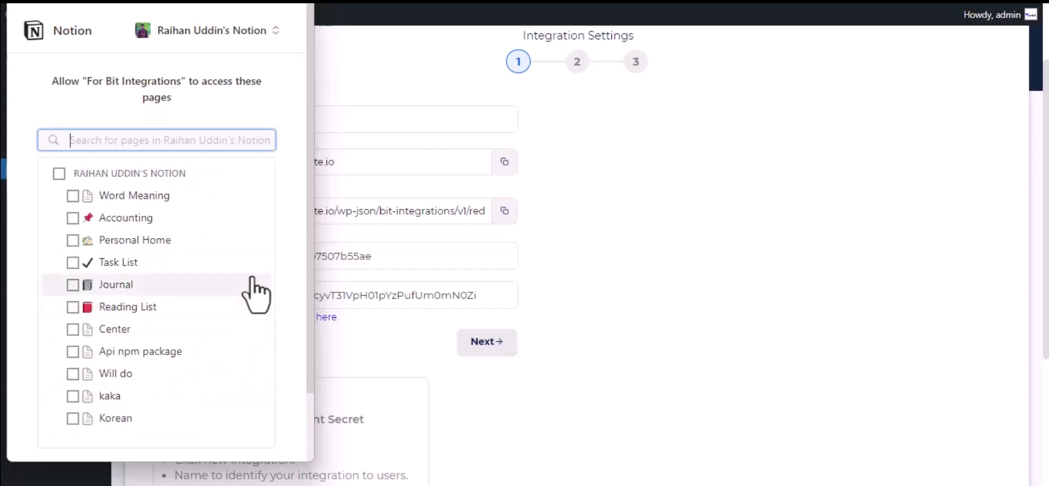
click(127, 284)
scroll(131, 295, down, 2)
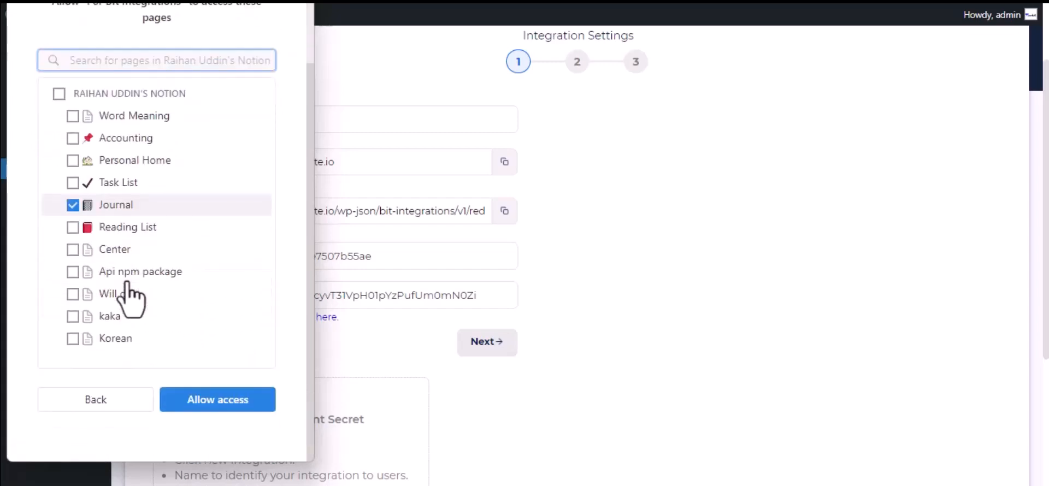
click(215, 407)
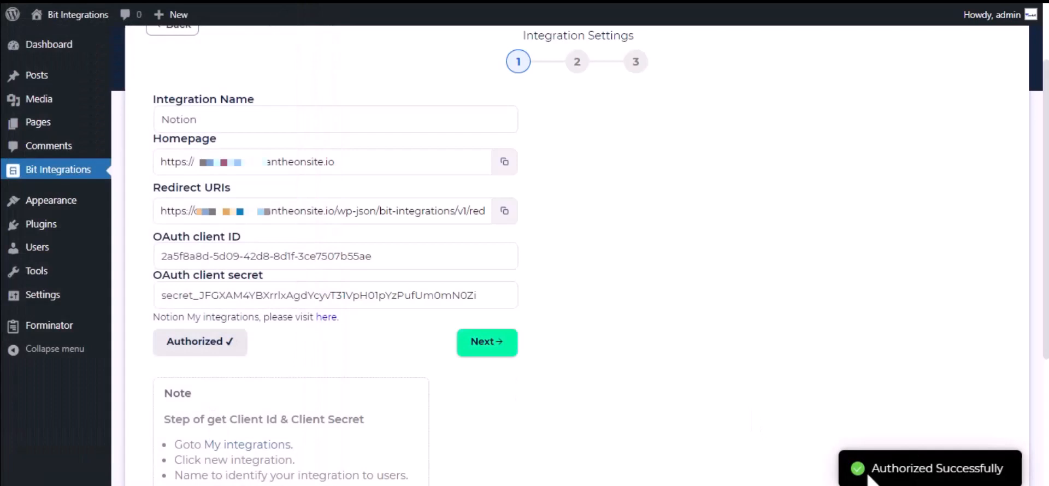
Continue to the second integration step, choose the Journal database and map form field Name-1 to Notion's Name field.
click(505, 343)
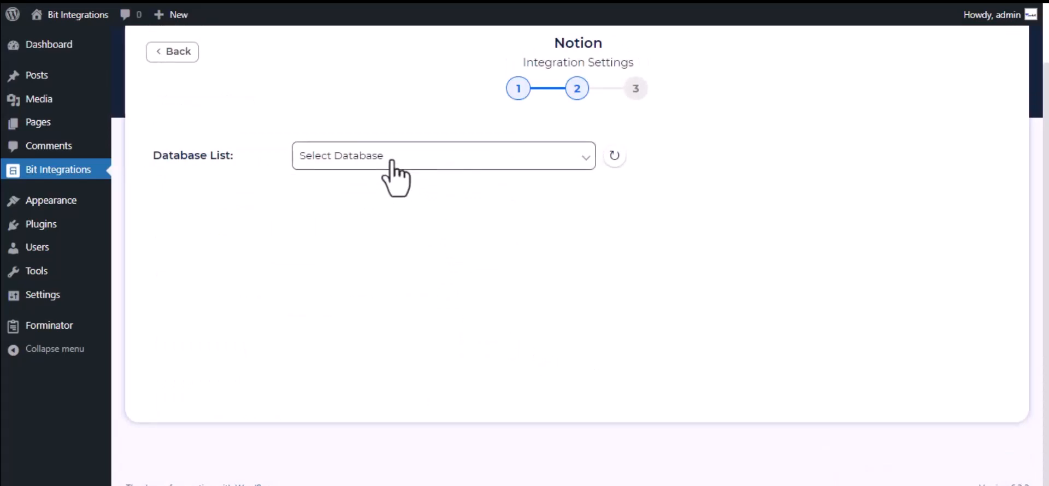
click(391, 162)
click(393, 193)
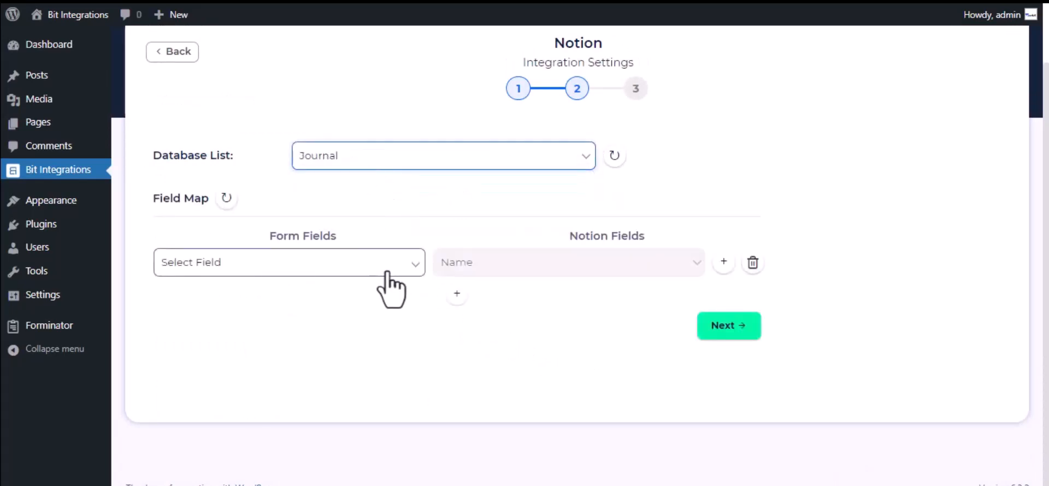
click(340, 273)
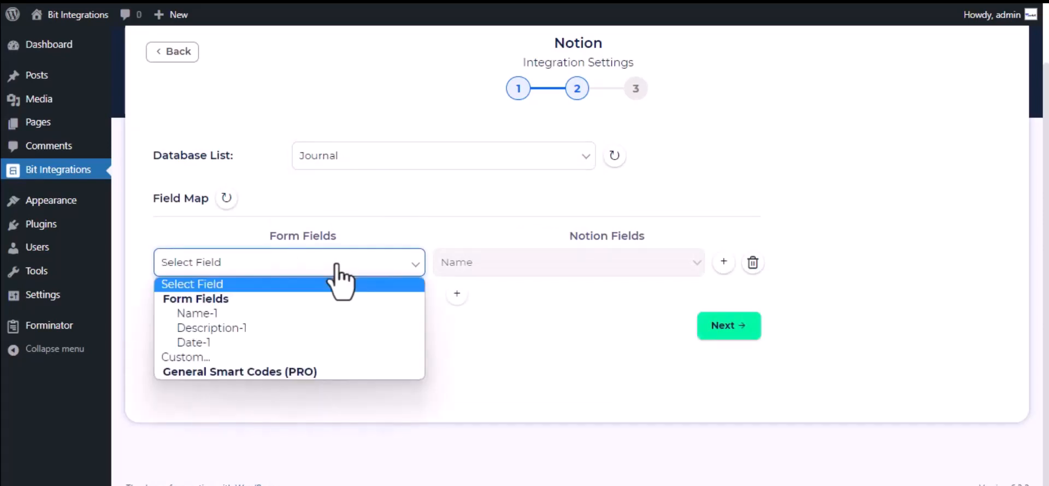
click(314, 319)
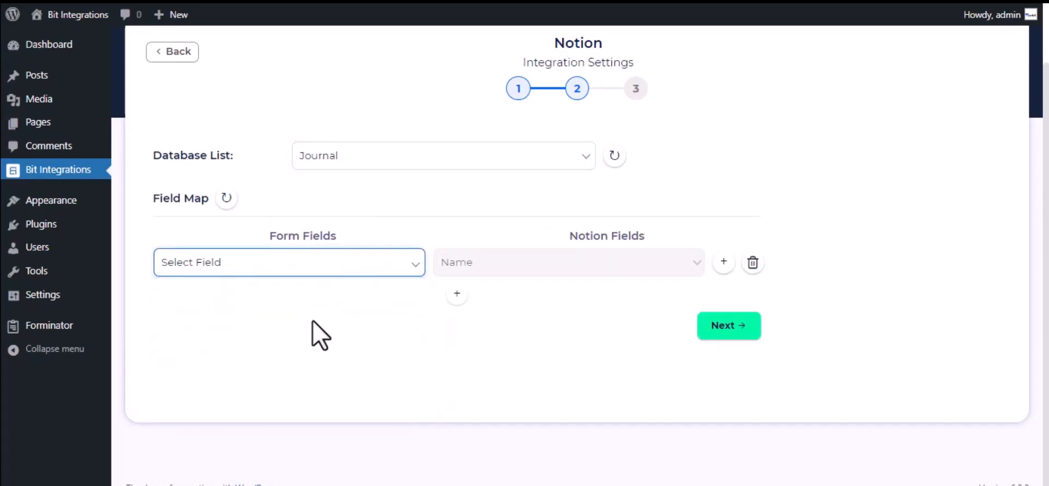
Add a mapping from form field Description-1 to Notion's Tags field, and finish and save the integration.
click(457, 295)
click(552, 299)
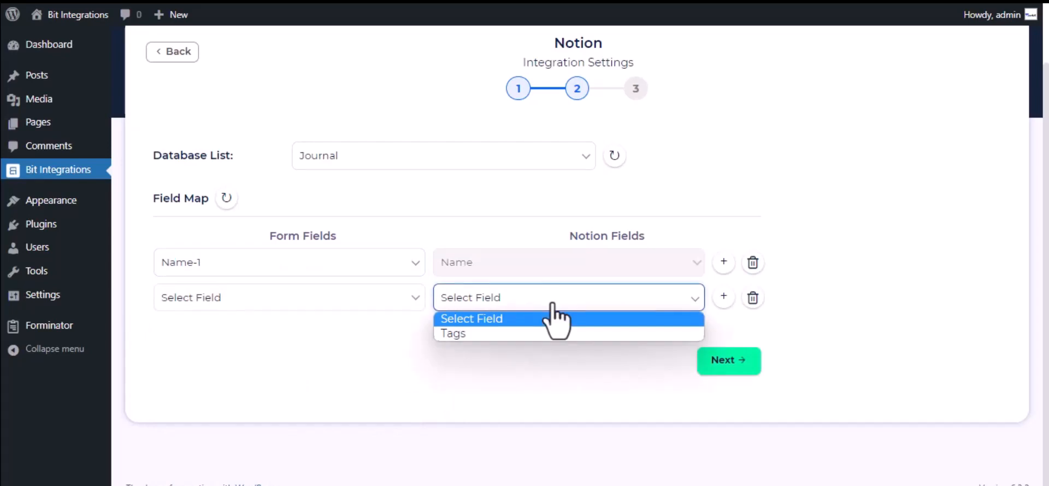
click(525, 342)
click(519, 302)
click(522, 334)
click(349, 298)
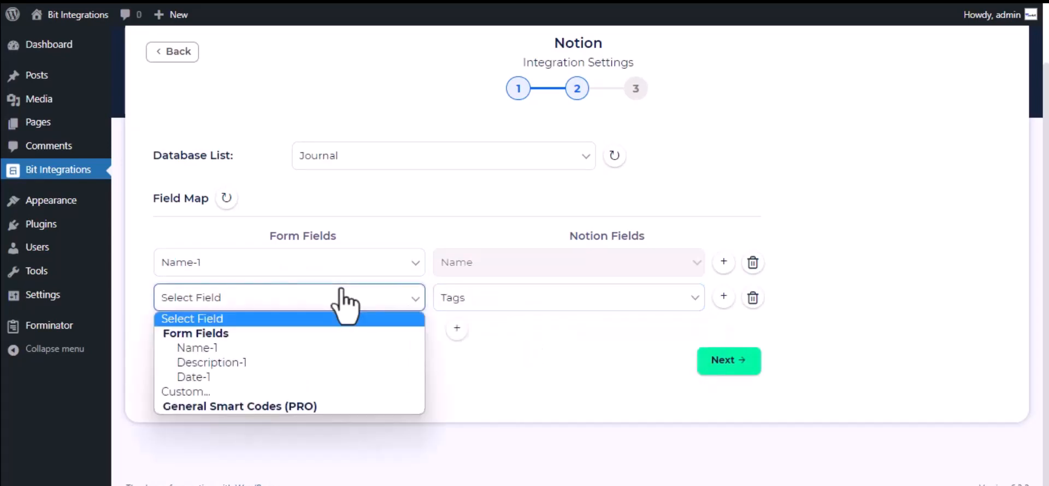
click(252, 363)
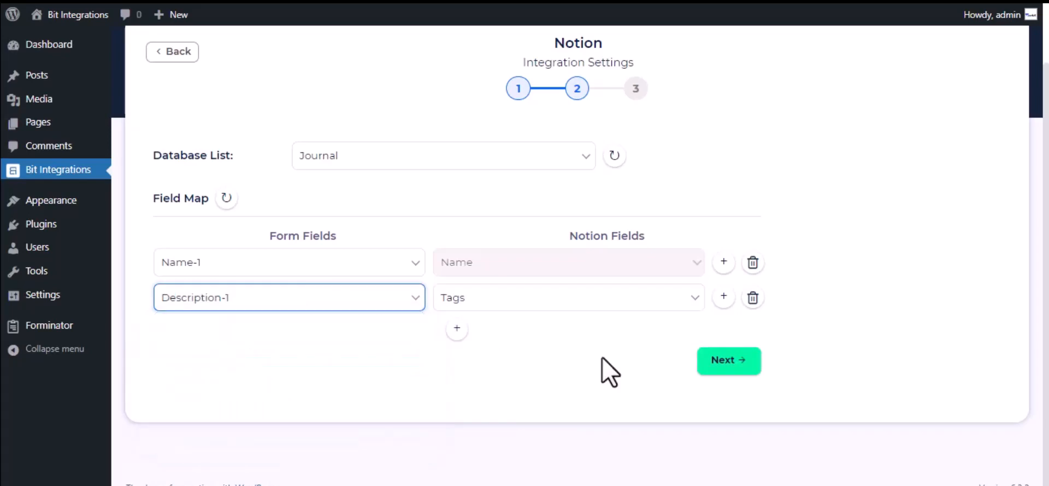
click(735, 360)
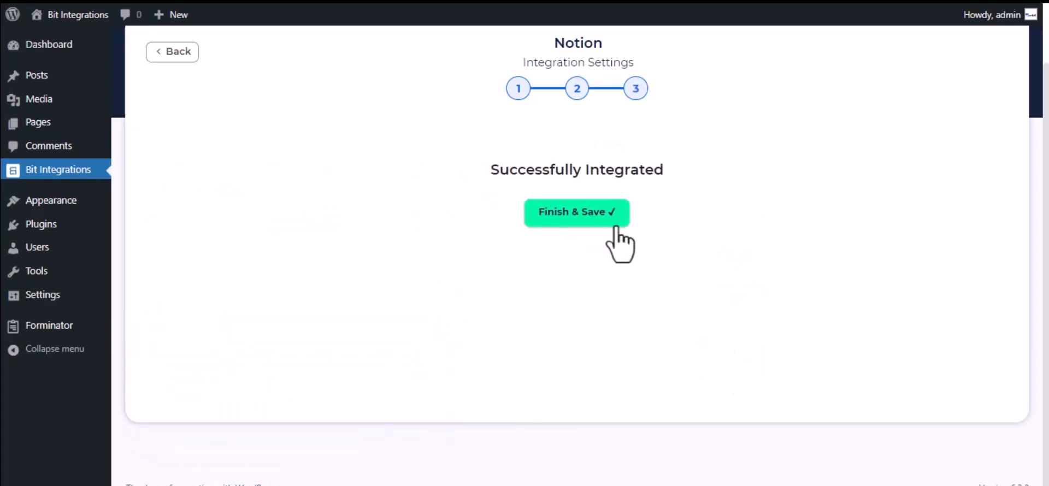
click(593, 220)
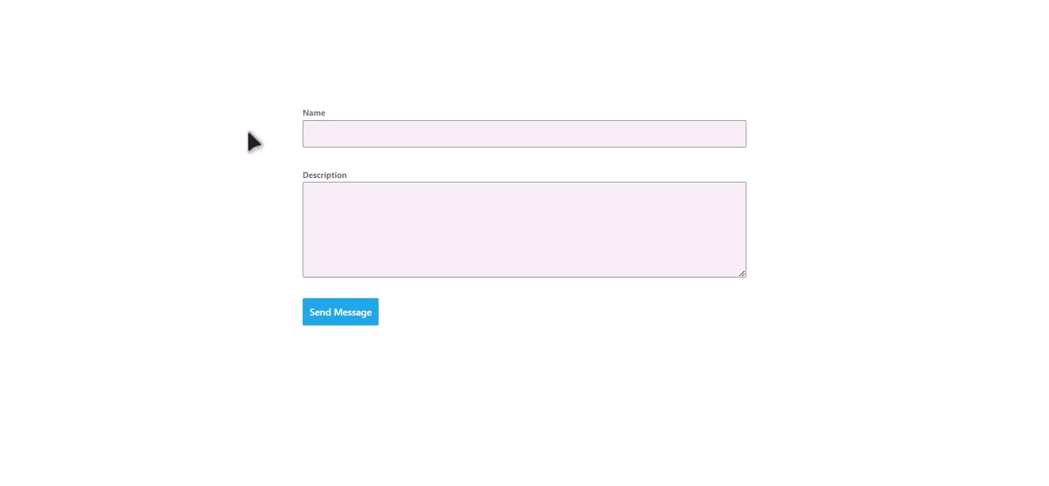
On the contact form page, submit a test entry with name Bit Integrations and description Welcome to Bit Integrations Plugin.
click(462, 133)
text(Bit Integrations)
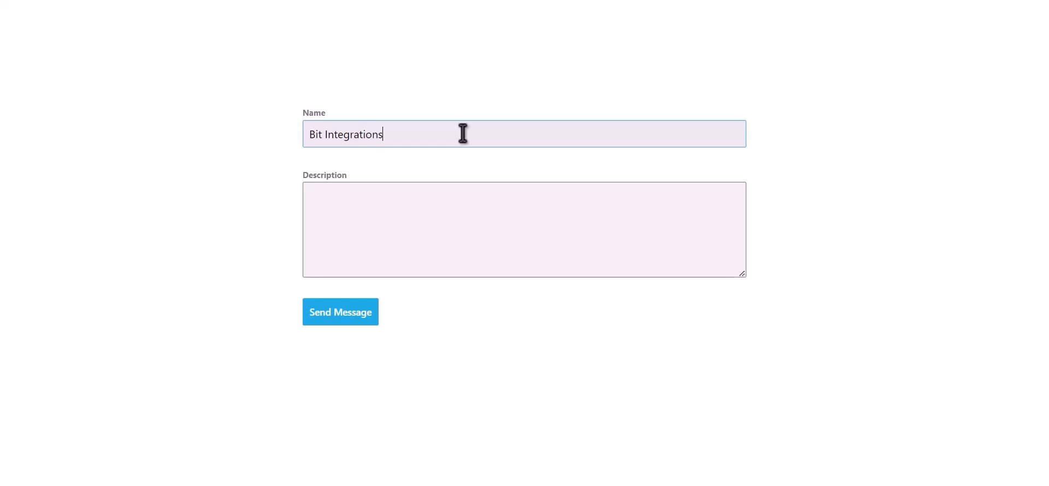
key(Tab)
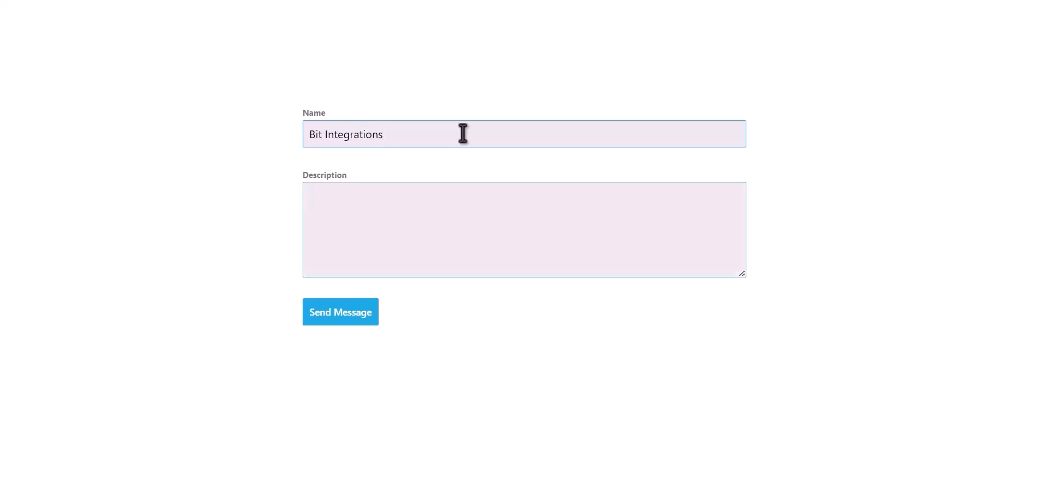
text(Welcome to Bit Integr)
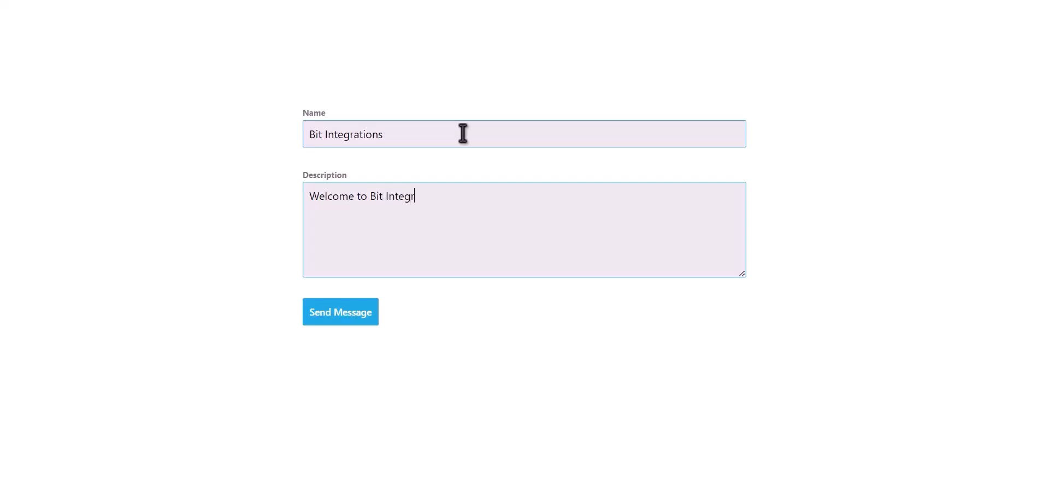
text(ations Plugin)
click(352, 319)
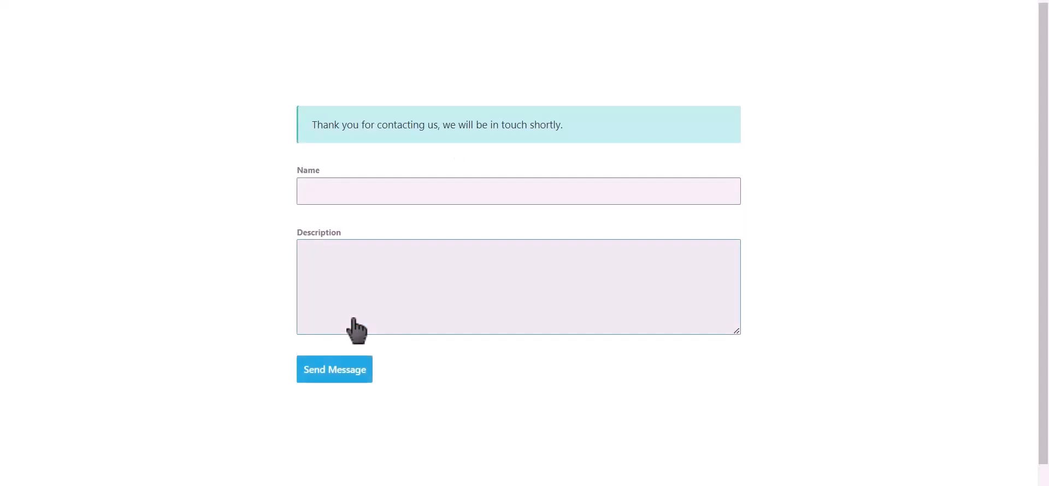